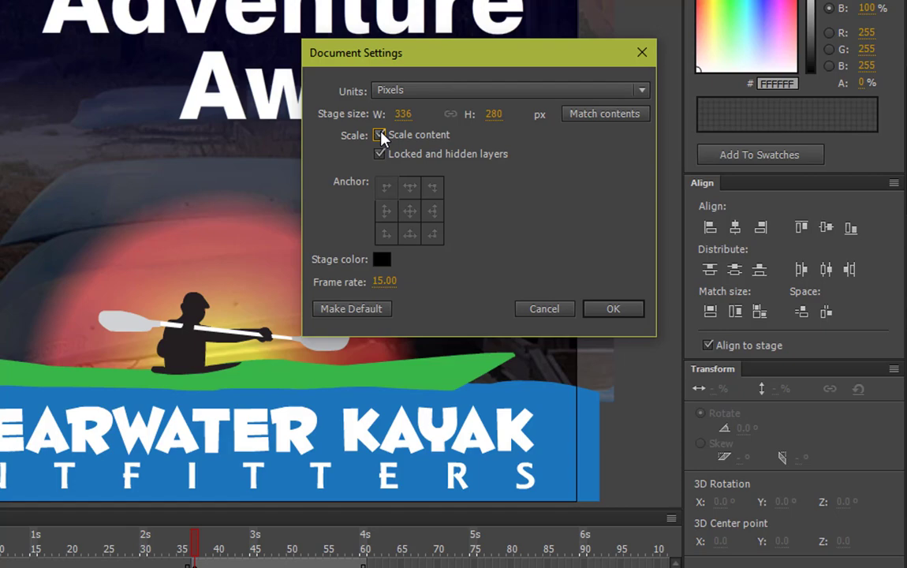
Apply the 336 × 280 px stage size with scaled content and save the document as cko-lg-rect.fla, replacing the existing file
{"action": "left_click", "coordinate": [613, 310]}
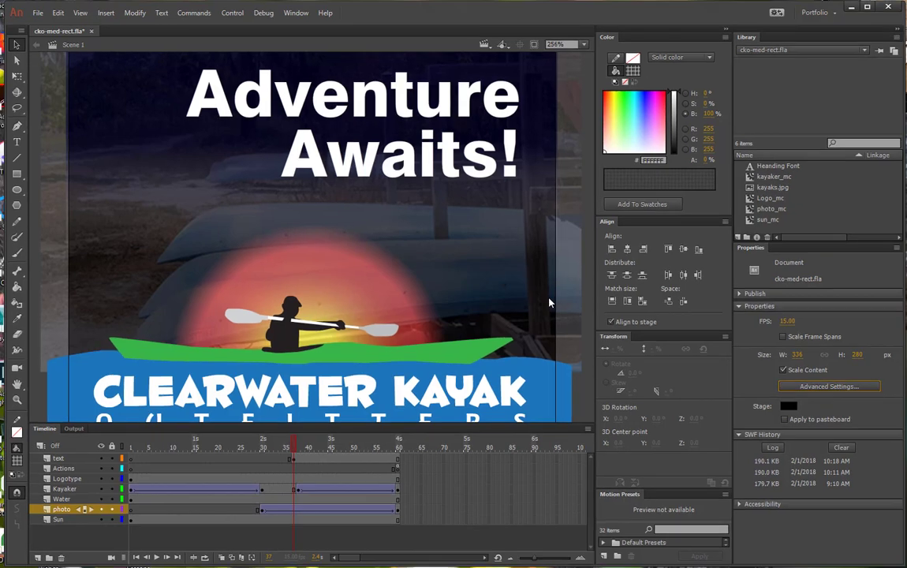
{"action": "left_click", "coordinate": [37, 14]}
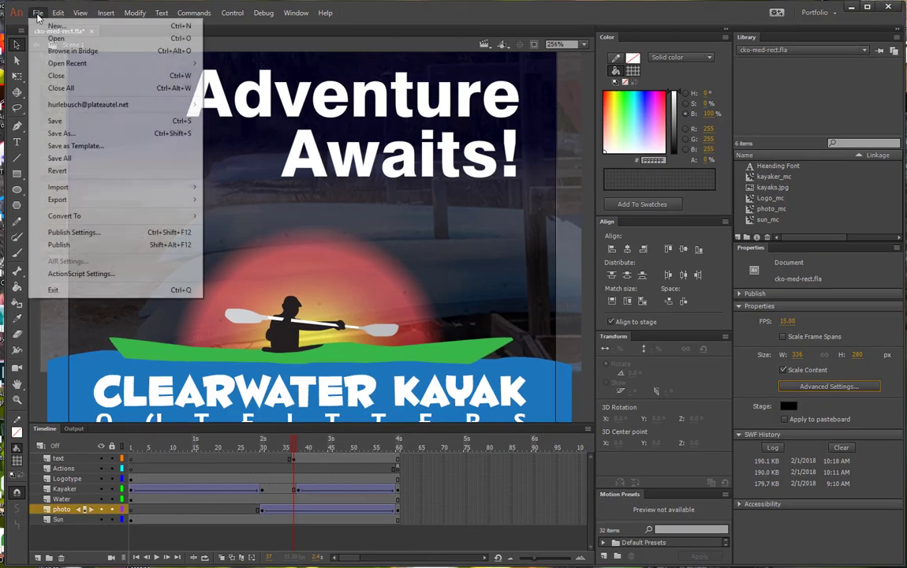
{"action": "left_click", "coordinate": [70, 133]}
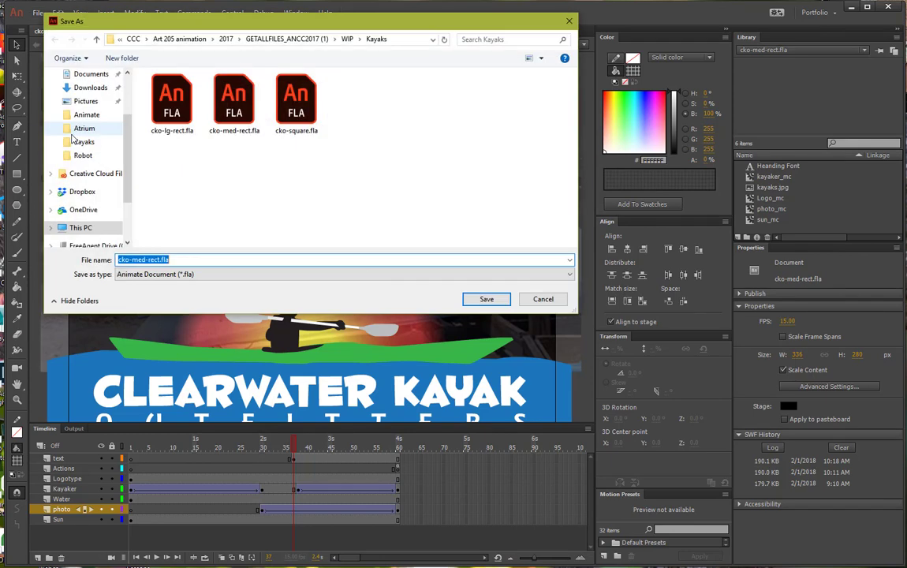
{"action": "left_click", "coordinate": [146, 260]}
{"action": "left_click_drag", "start_coordinate": [147, 259], "coordinate": [138, 259]}
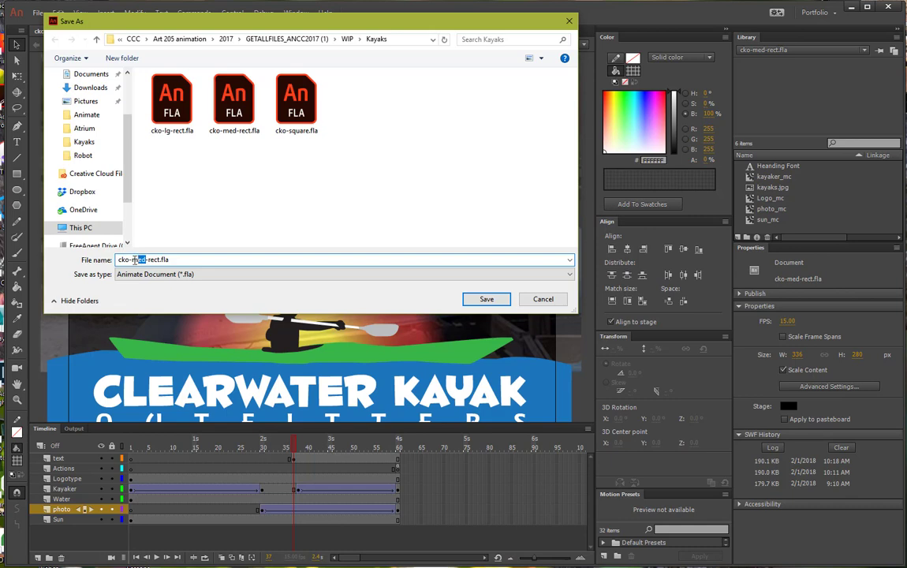
{"action": "key", "text": "shift+Left"}
{"action": "type", "text": "lg"}
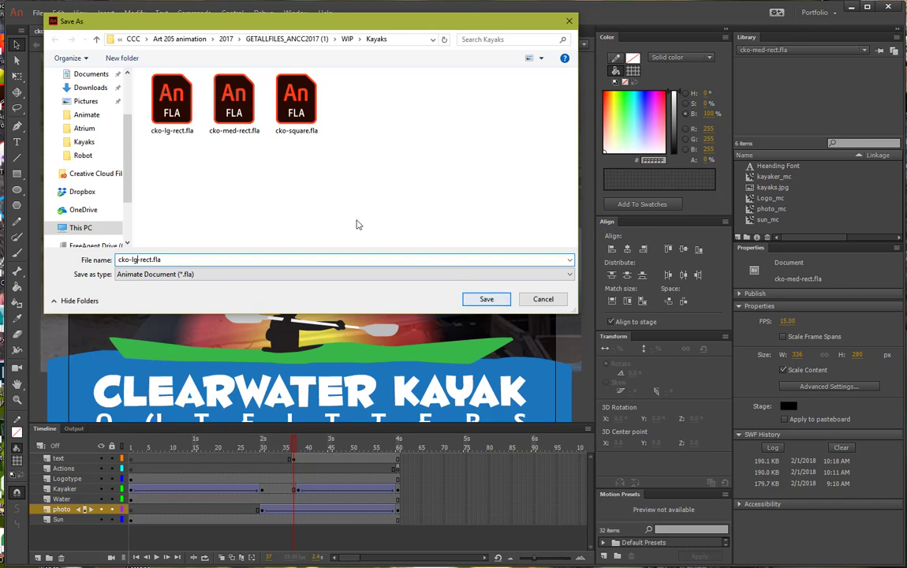
{"action": "left_click", "coordinate": [165, 103]}
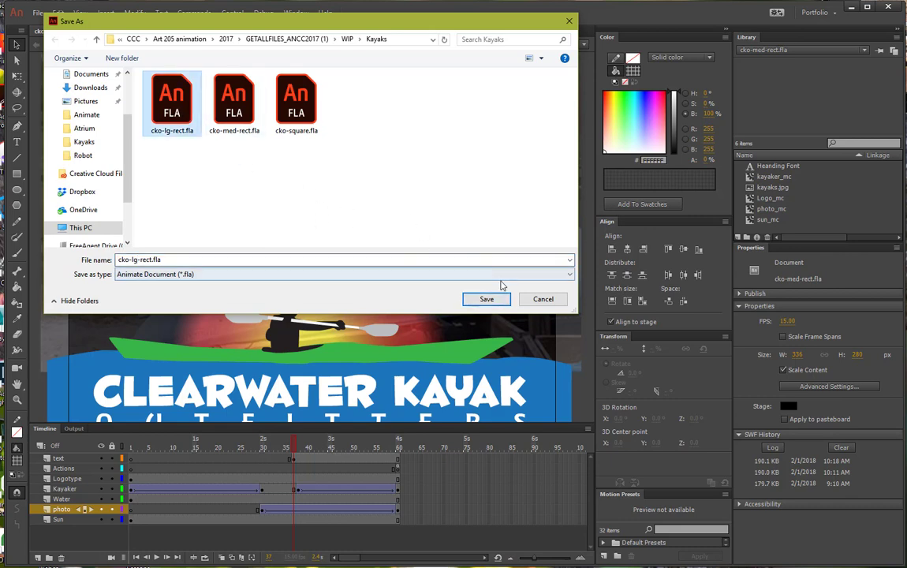
{"action": "left_click", "coordinate": [486, 300]}
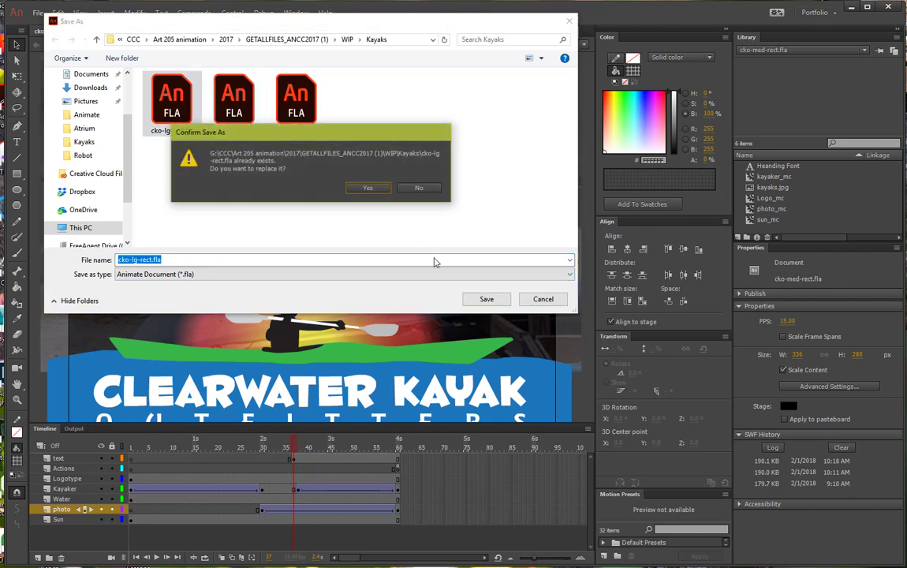
{"action": "left_click", "coordinate": [375, 187]}
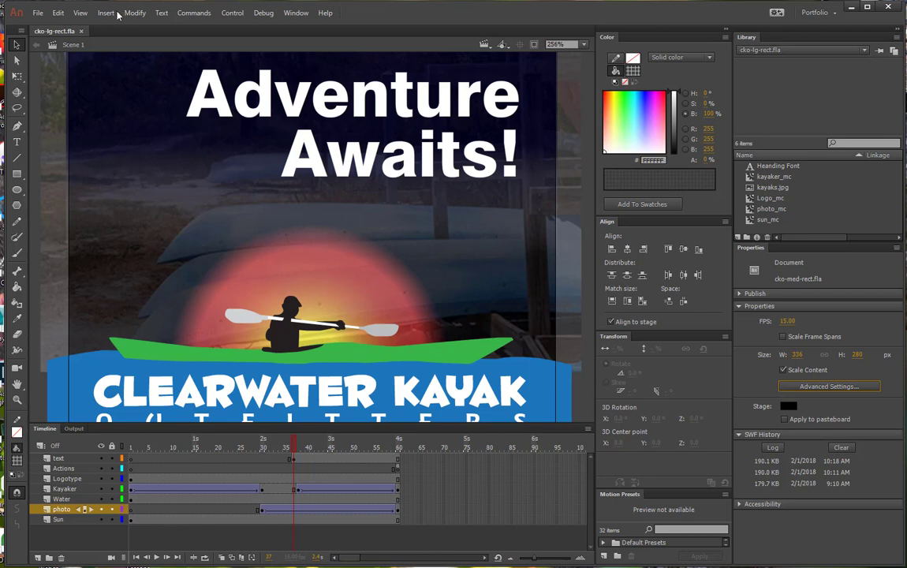
Switch to the cko-med-rect.fla document and set its stage size to 250 × 250 px with Scale content enabled
{"action": "left_click", "coordinate": [80, 31]}
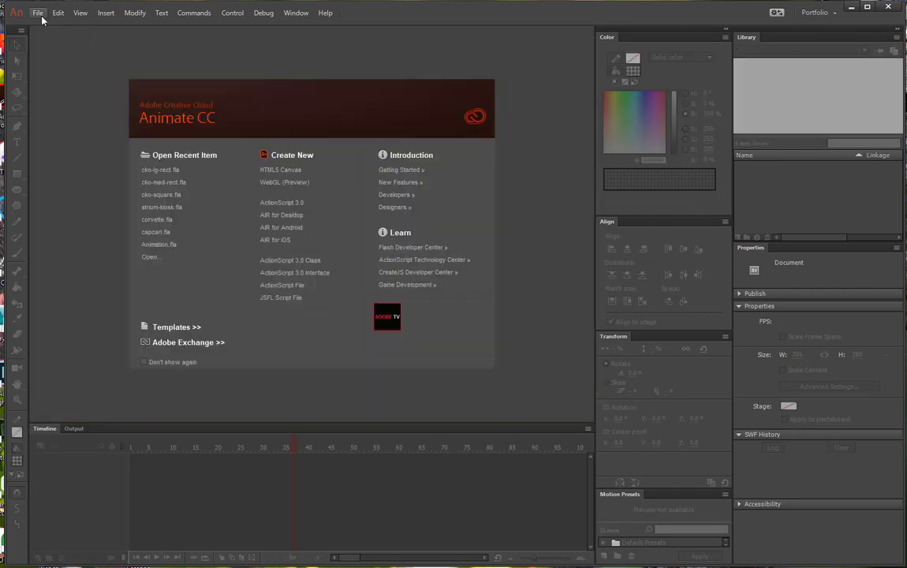
{"action": "left_click", "coordinate": [167, 182]}
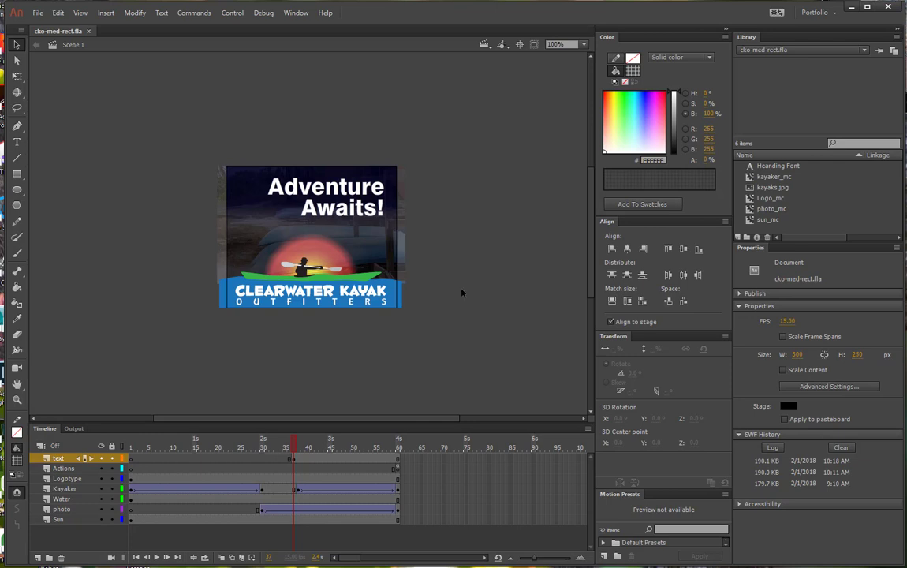
{"action": "left_click", "coordinate": [828, 387]}
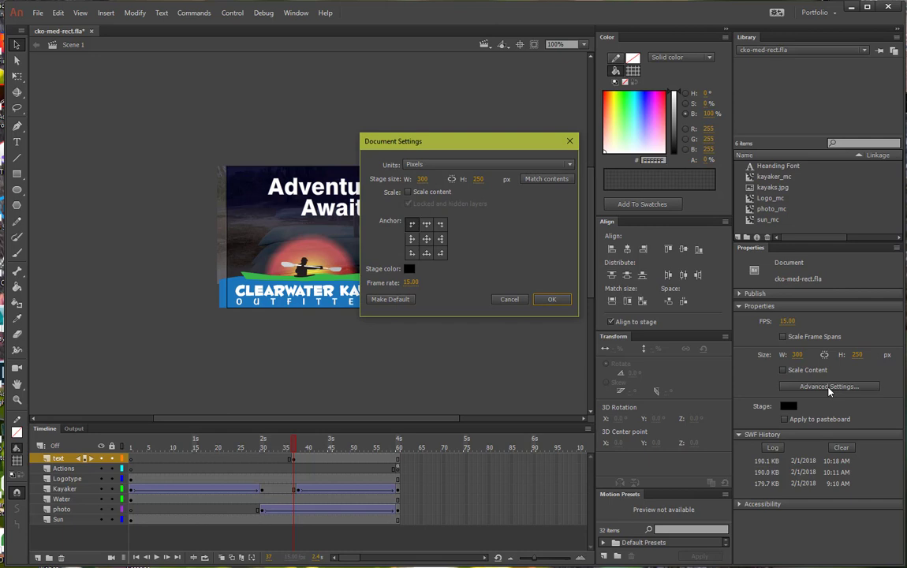
{"action": "left_click", "coordinate": [422, 179]}
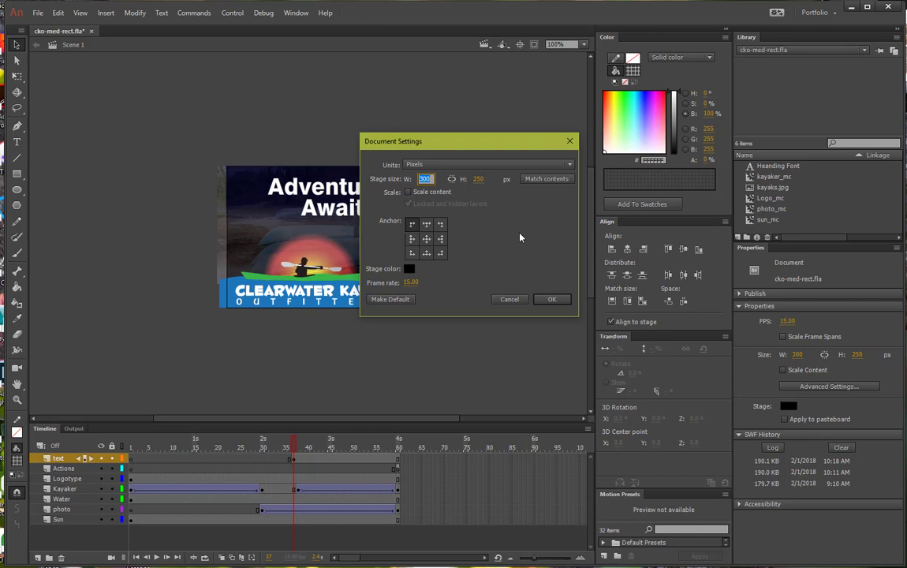
{"action": "type", "text": "250"}
{"action": "key", "text": "Tab"}
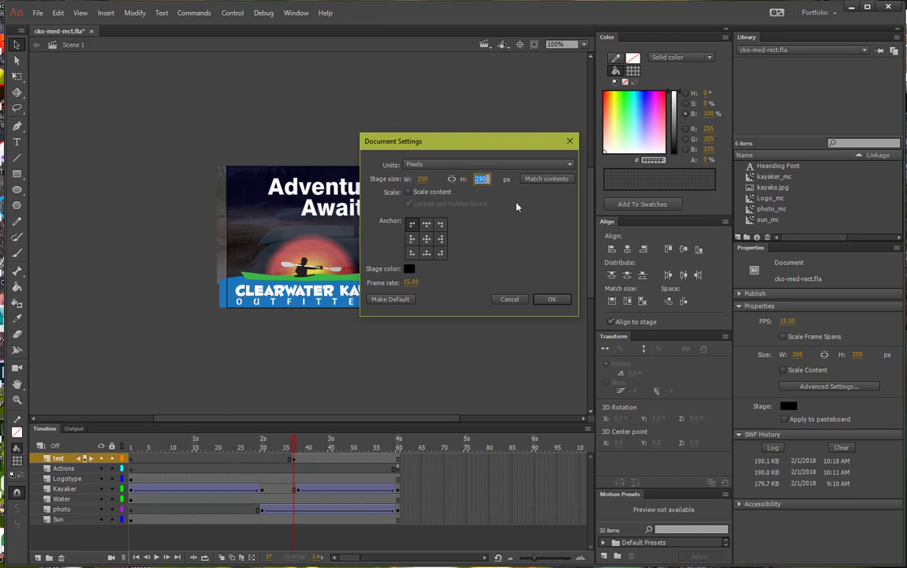
{"action": "left_click", "coordinate": [409, 192]}
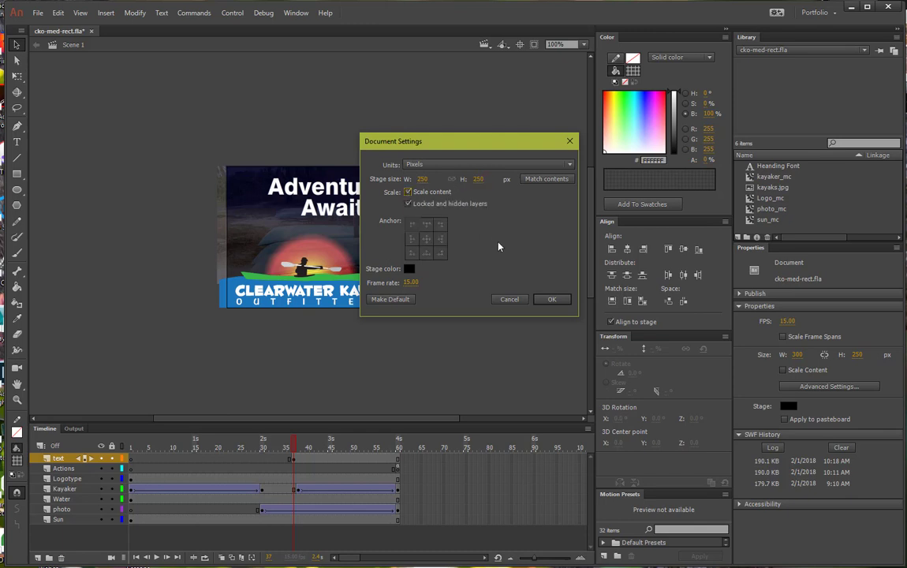
{"action": "left_click", "coordinate": [550, 299]}
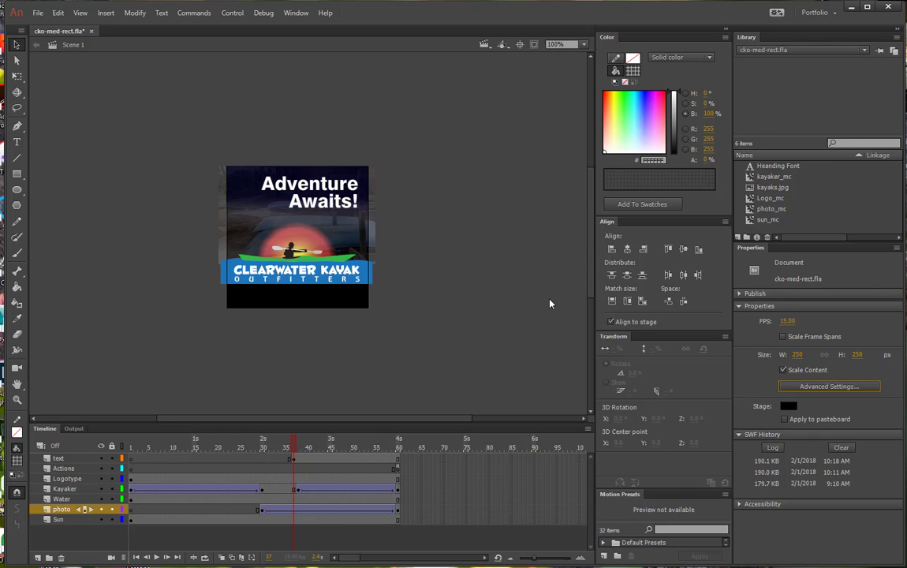
Save the resized document as cko-square.fla in the Kayaks folder, replacing the existing file
{"action": "left_click", "coordinate": [37, 13]}
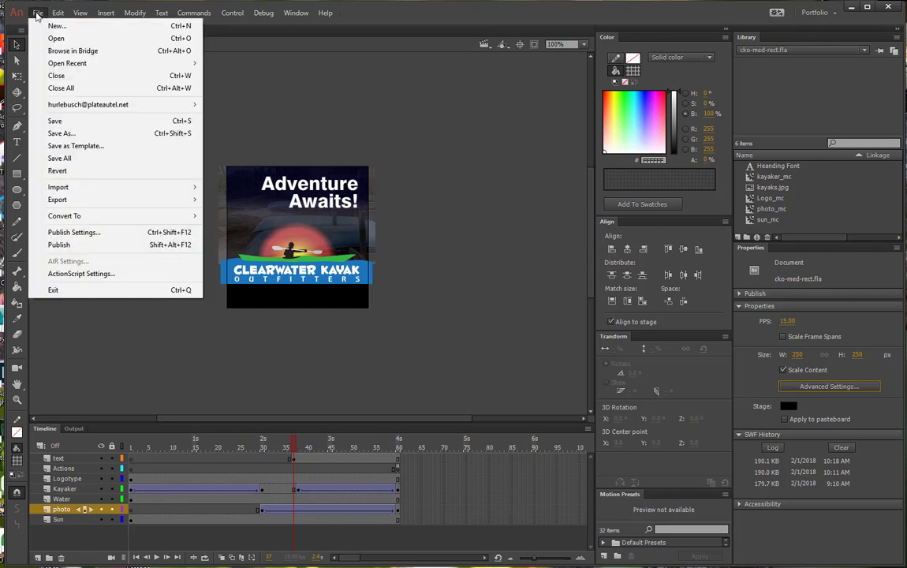
{"action": "left_click", "coordinate": [62, 134]}
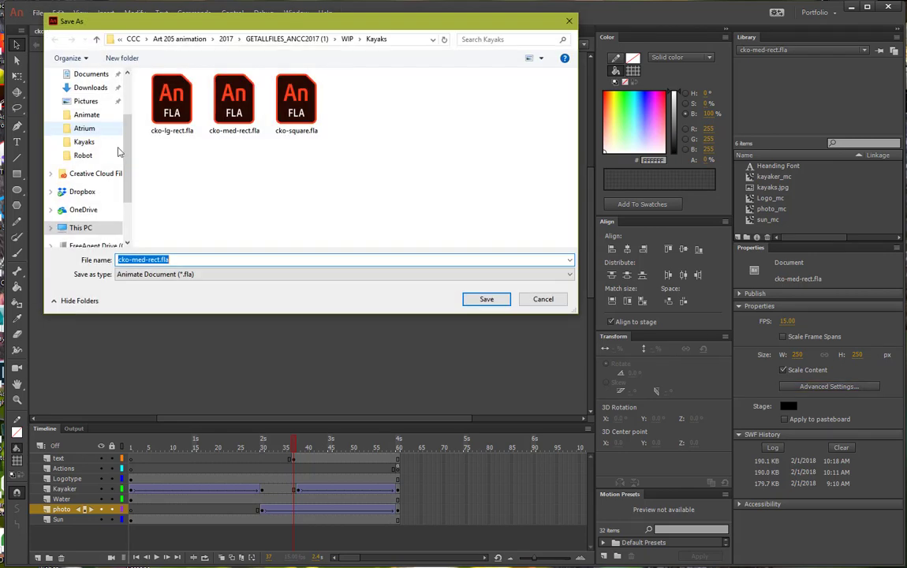
{"action": "left_click", "coordinate": [297, 115]}
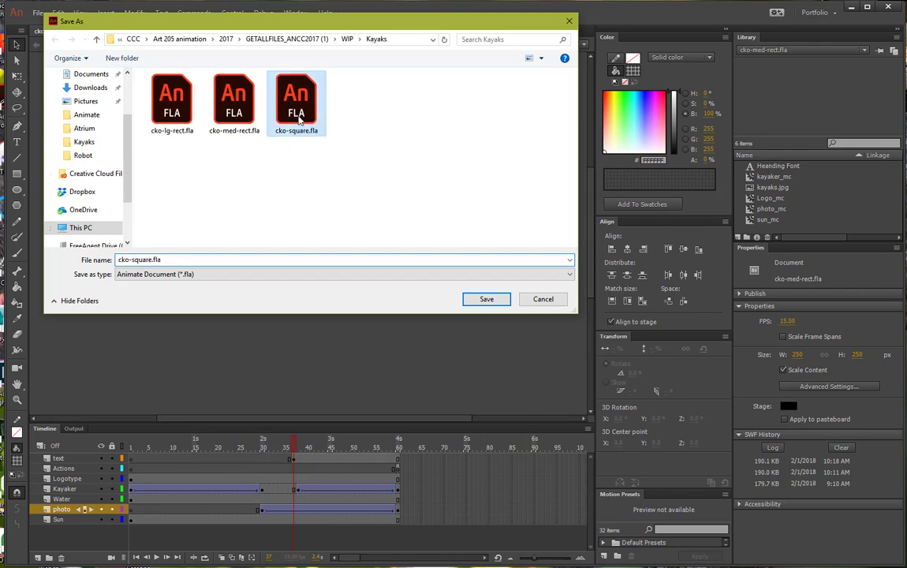
{"action": "left_click", "coordinate": [487, 299]}
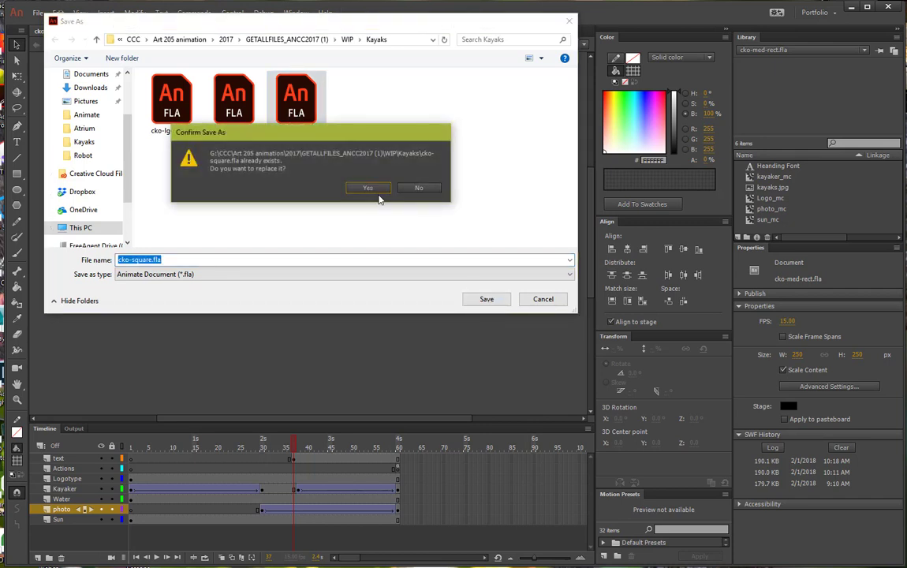
{"action": "left_click", "coordinate": [368, 188]}
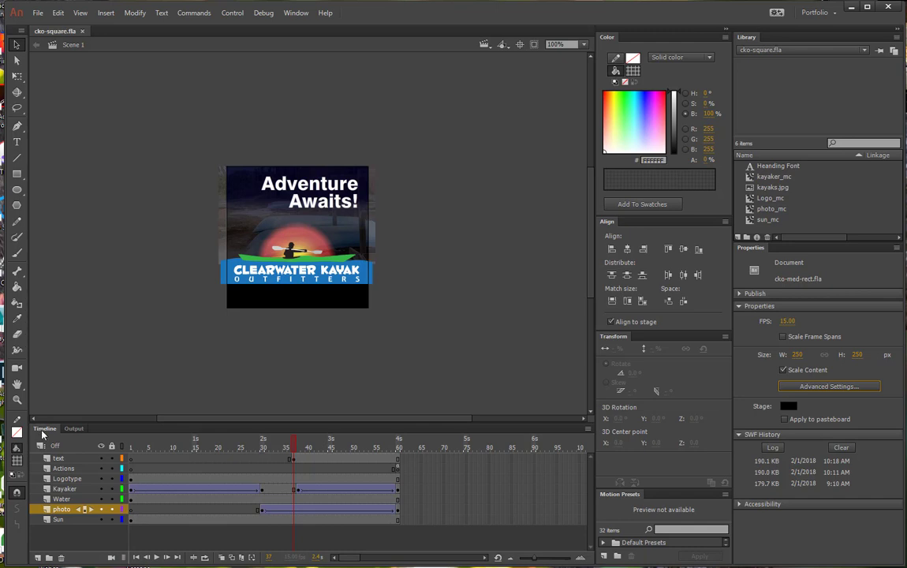
At frame 1, move the Logotype, Kayaker, Water and Sun layer artwork together straight down to the stage's bottom edge
{"action": "left_click", "coordinate": [131, 447]}
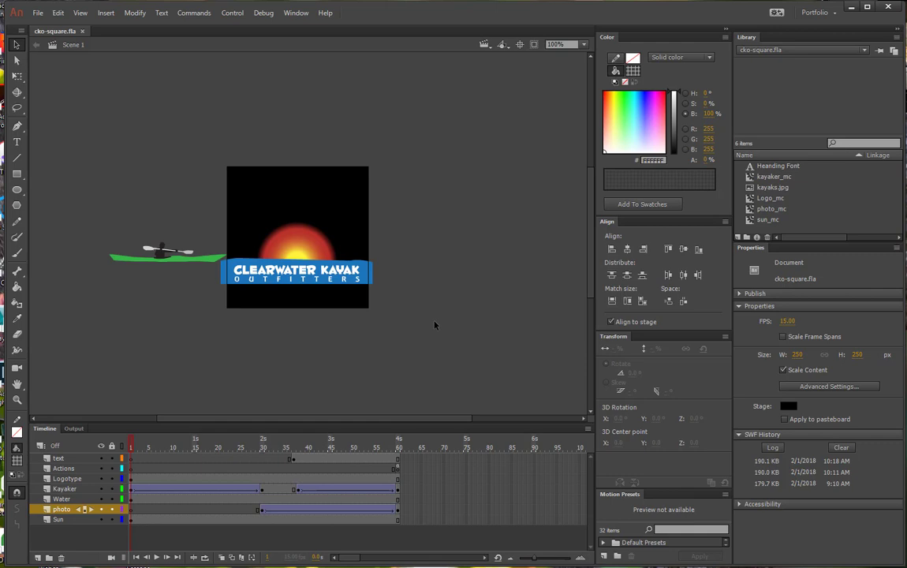
{"action": "left_click", "coordinate": [582, 45]}
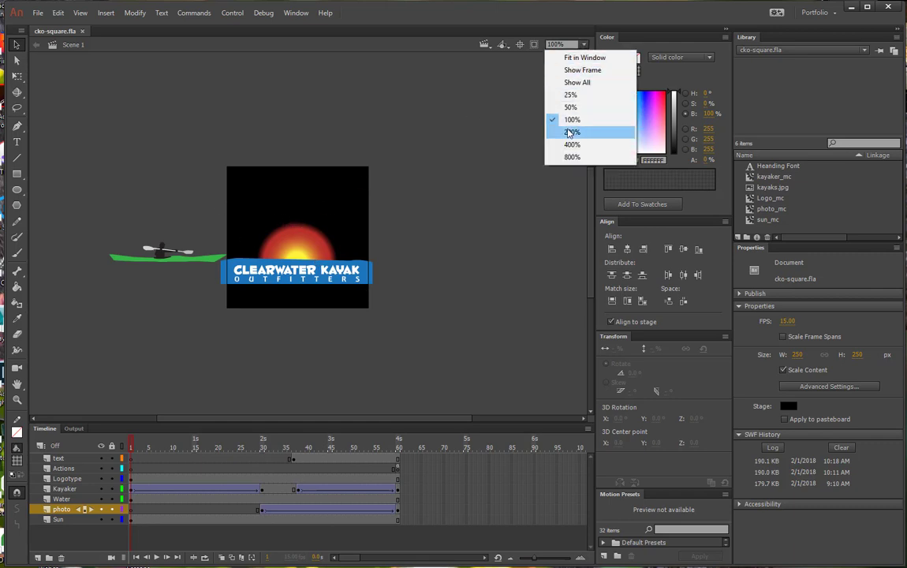
{"action": "left_click", "coordinate": [513, 120]}
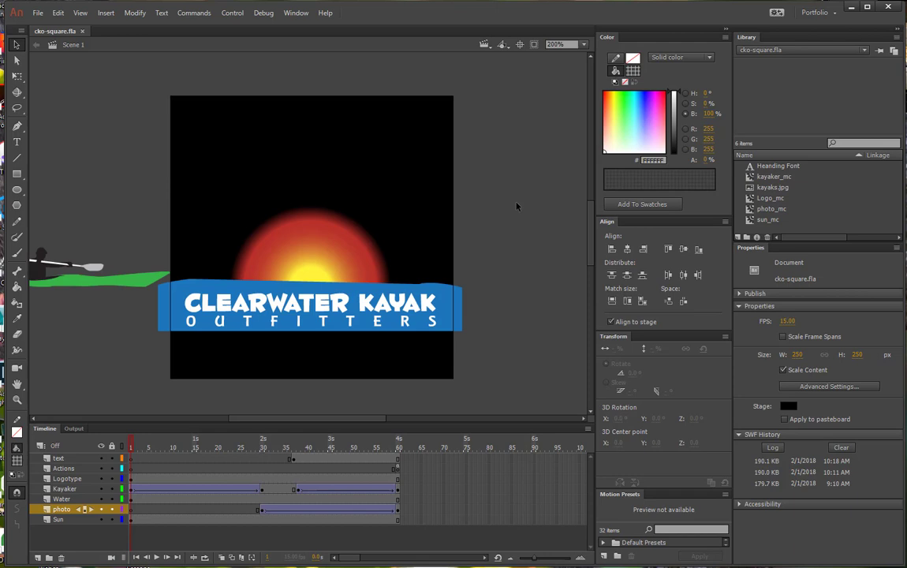
{"action": "key", "text": "ctrl+Return"}
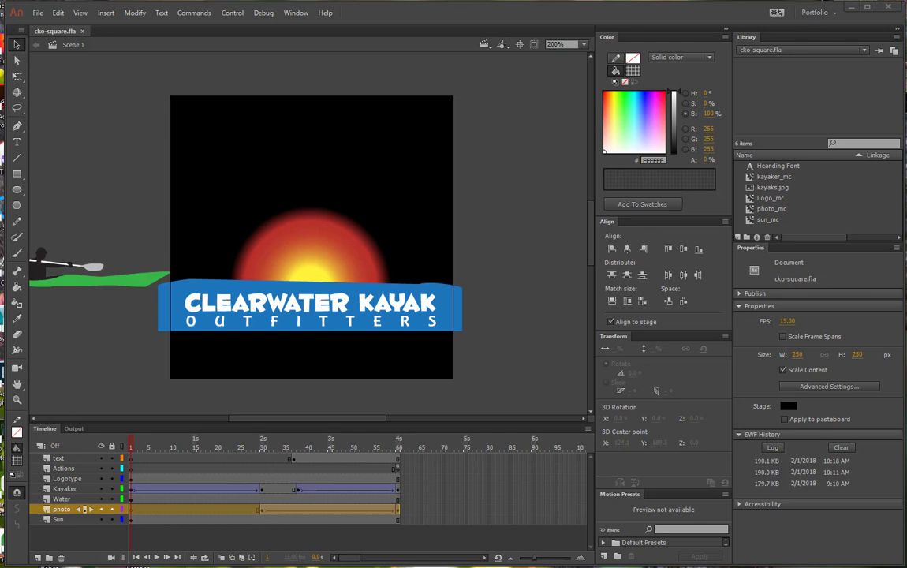
{"action": "left_click", "coordinate": [76, 480]}
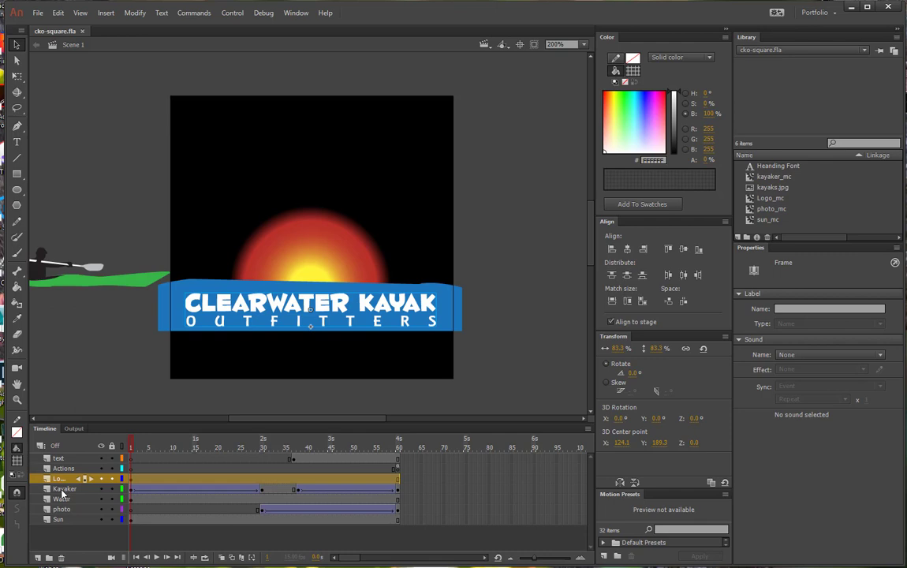
{"action": "left_click", "coordinate": [62, 498], "text": "shift"}
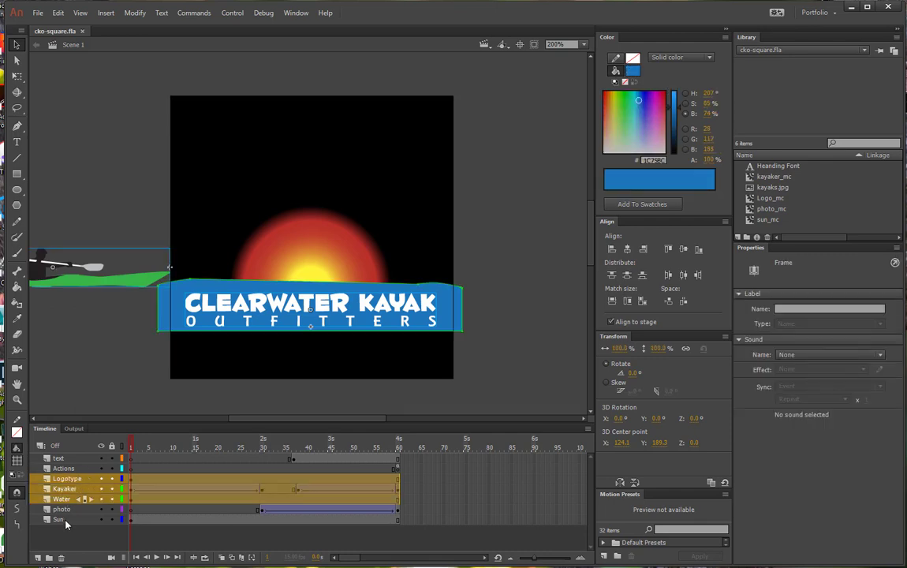
{"action": "left_click", "coordinate": [65, 520], "text": "ctrl"}
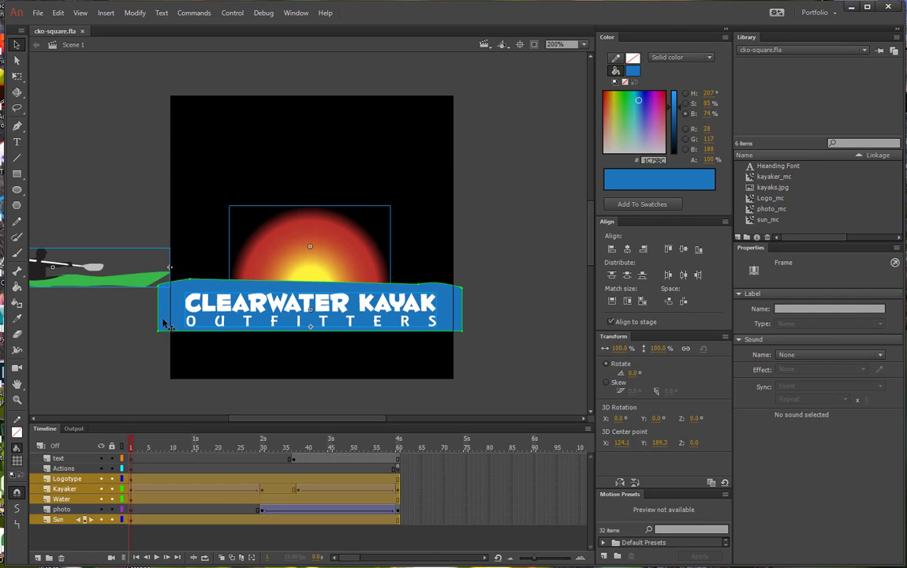
{"action": "left_click_drag", "start_coordinate": [163, 323], "coordinate": [162, 371]}
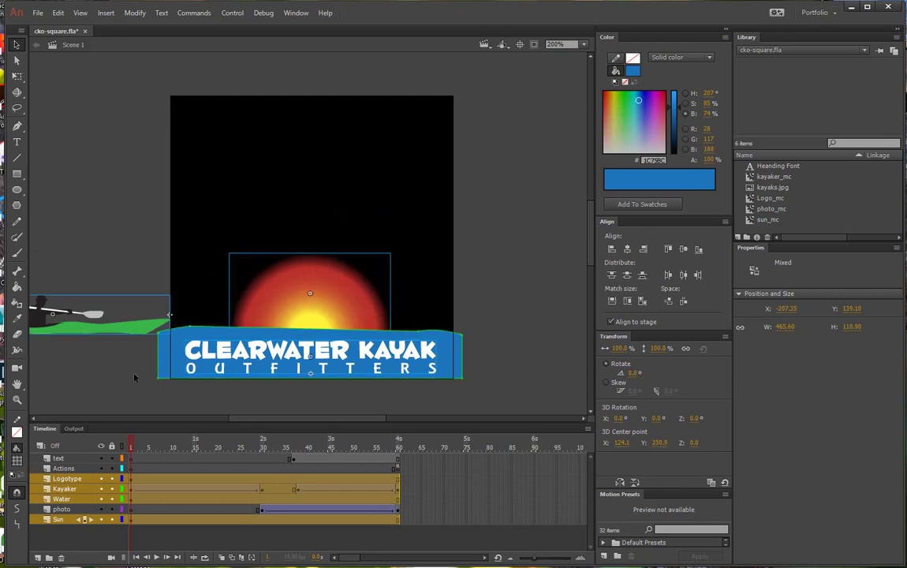
Deselect the artwork, play the animation through on the timeline and return to frame 1
{"action": "left_click", "coordinate": [134, 377]}
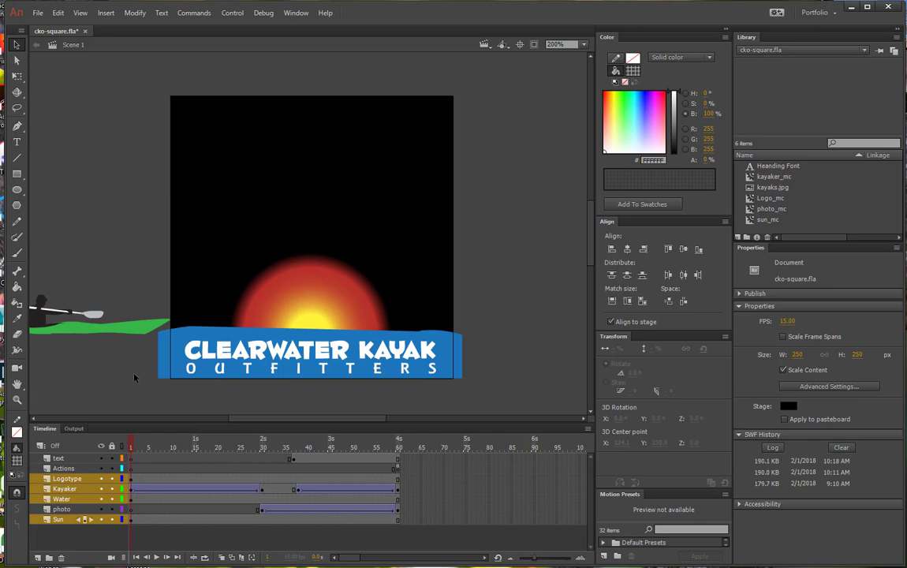
{"action": "left_click", "coordinate": [156, 558]}
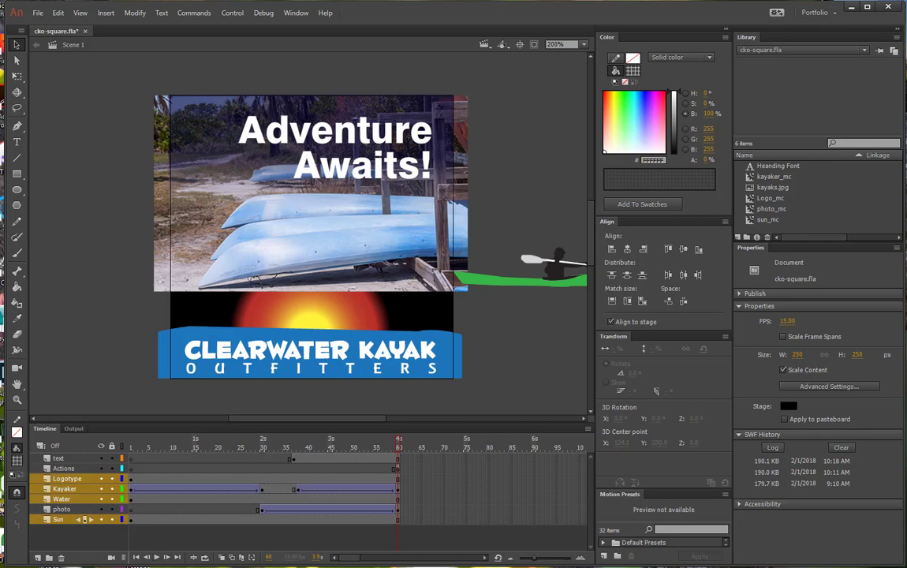
{"action": "left_click", "coordinate": [132, 449]}
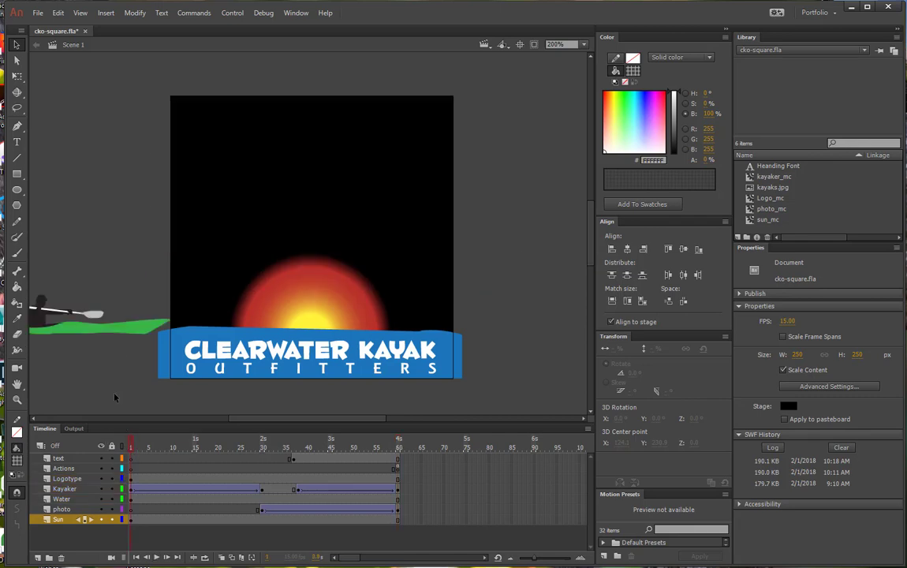
Set the kayaker's Y position at the Kayaker layer's frame 30 keyframe to 193.6, matching its frame 1 position
{"action": "left_click", "coordinate": [134, 330]}
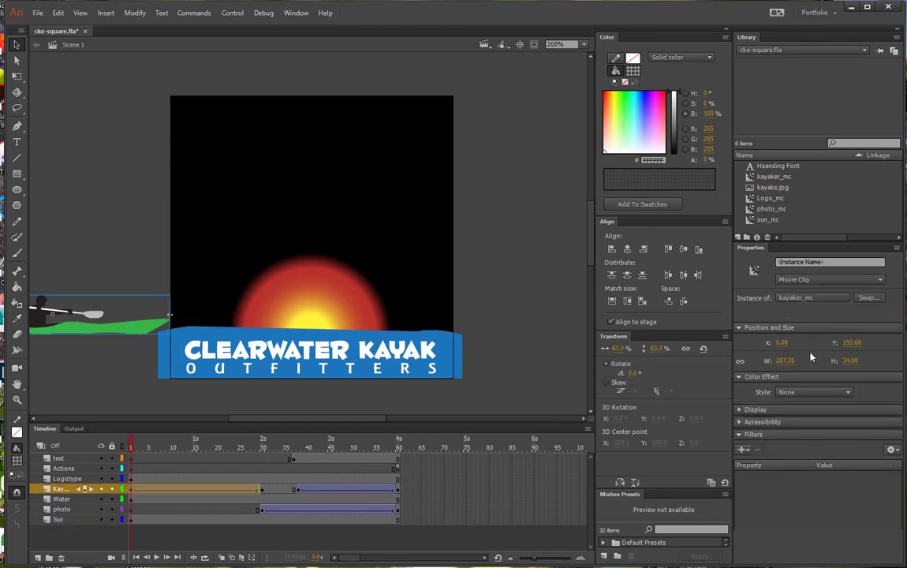
{"action": "left_click", "coordinate": [850, 343]}
{"action": "left_click", "coordinate": [852, 344]}
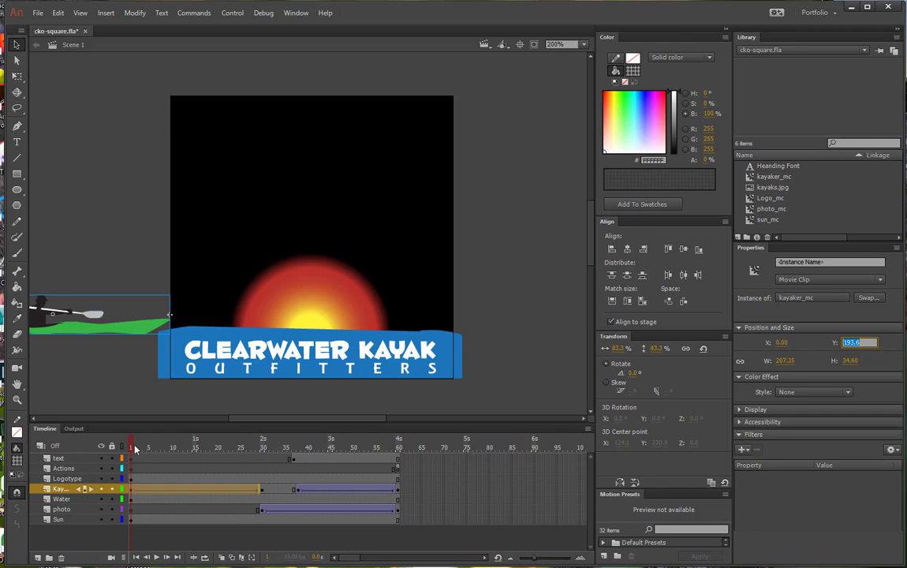
{"action": "left_click", "coordinate": [262, 491]}
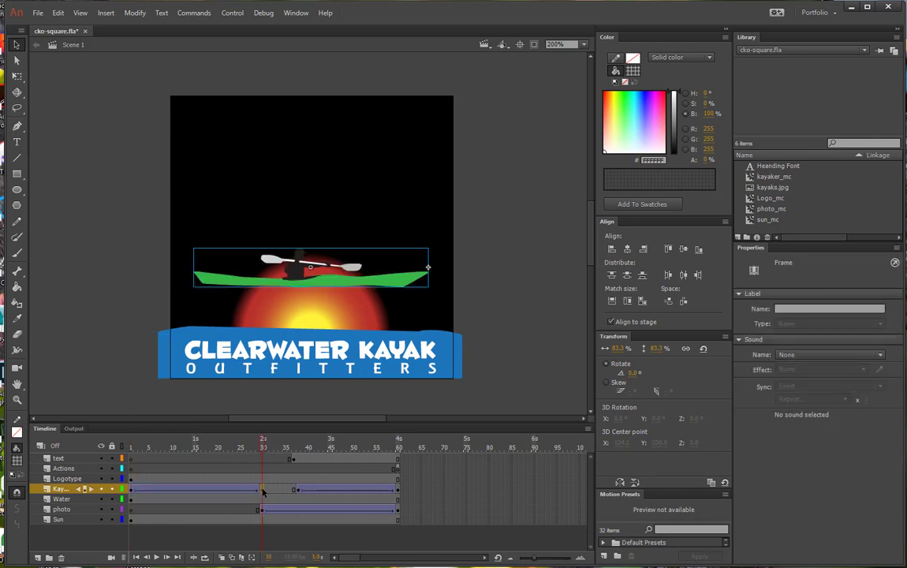
{"action": "left_click", "coordinate": [385, 284]}
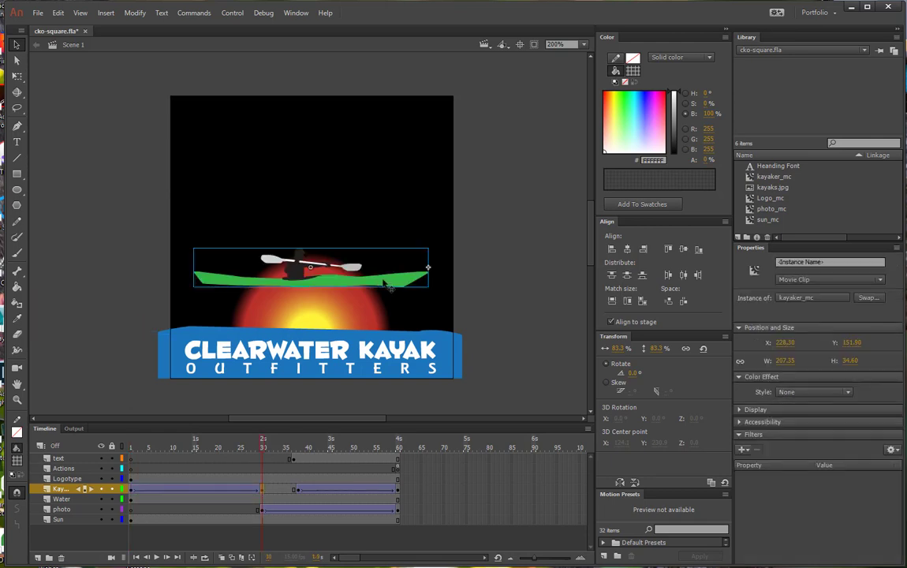
{"action": "left_click", "coordinate": [863, 344]}
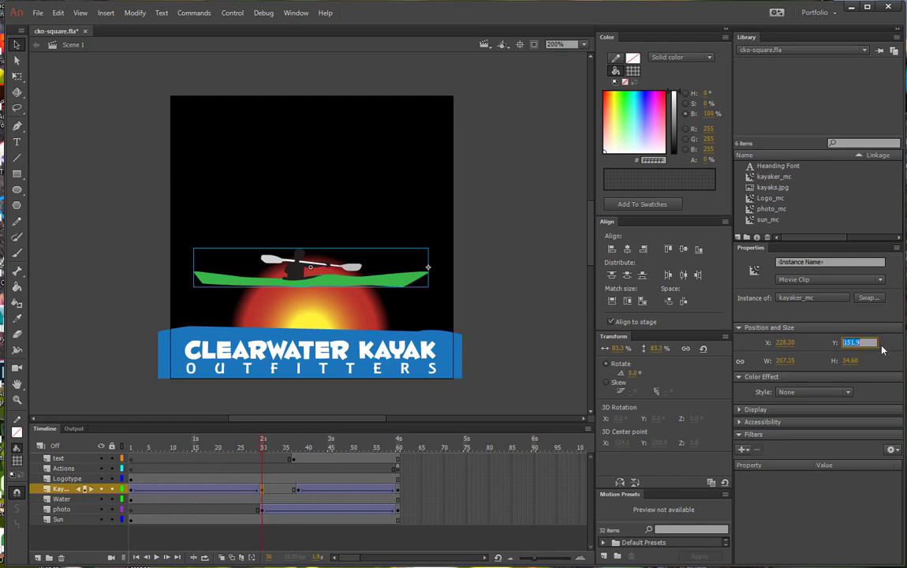
{"action": "type", "text": "193.6"}
{"action": "key", "text": "Return"}
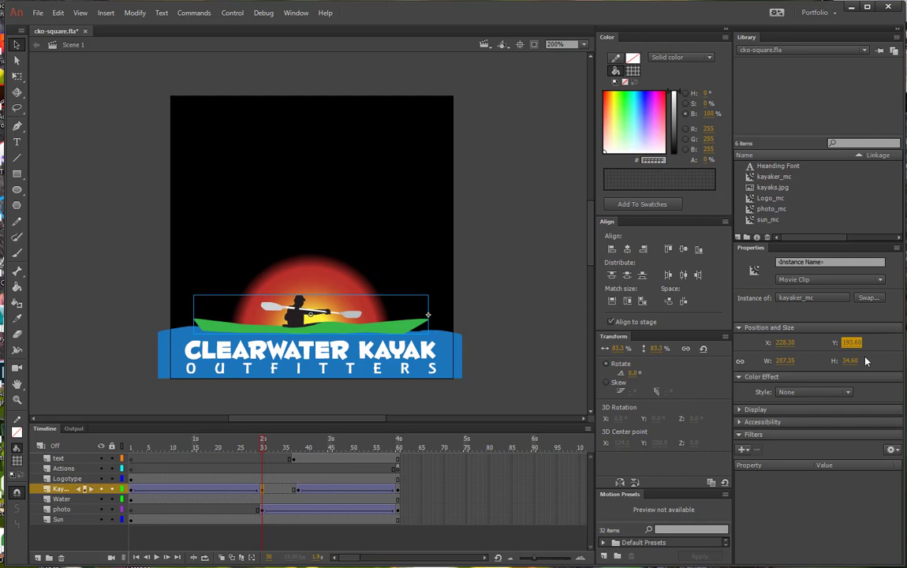
At the Kayaker layer's frame 38 keyframe, set the kayaker's Y position to 193.6
{"action": "left_click", "coordinate": [298, 491]}
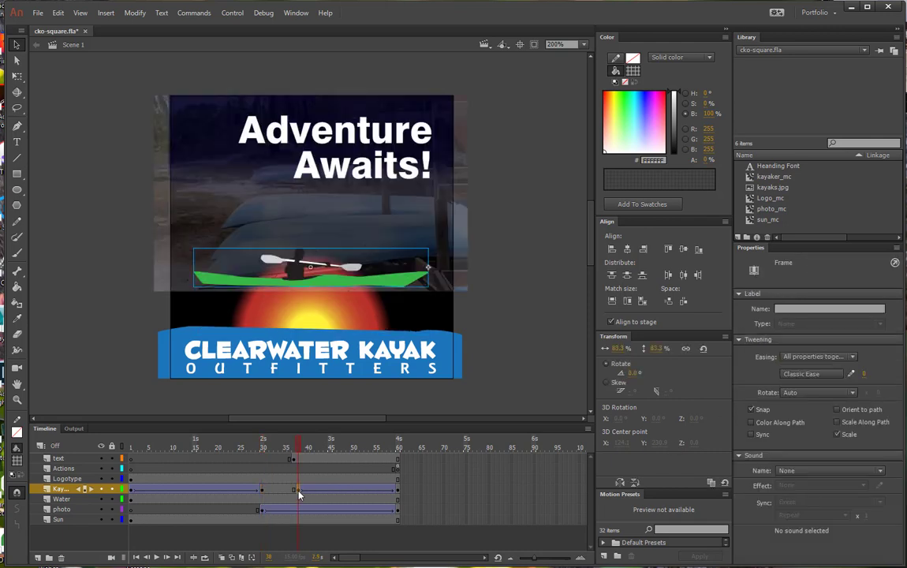
{"action": "left_click", "coordinate": [406, 277]}
{"action": "left_click", "coordinate": [851, 344]}
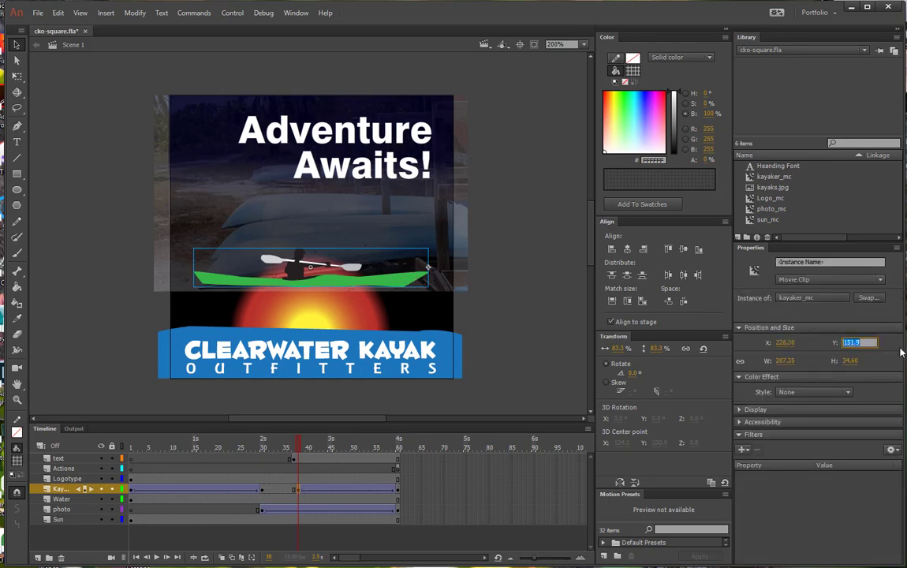
{"action": "type", "text": "193.6"}
{"action": "key", "text": "Return"}
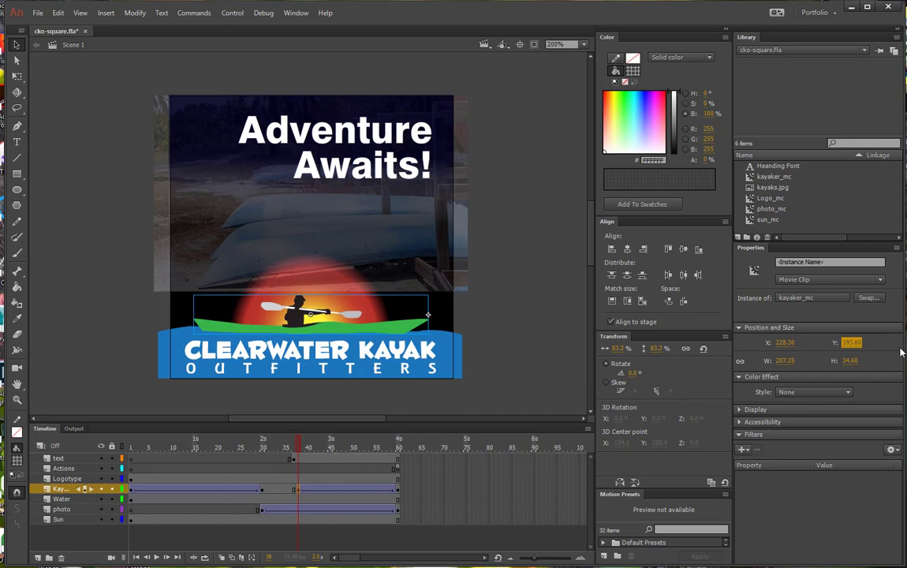
Set the kayaker's Y position to 193.6 at the frame 60 keyframe, deselect it and preview the animation
{"action": "left_click", "coordinate": [396, 490]}
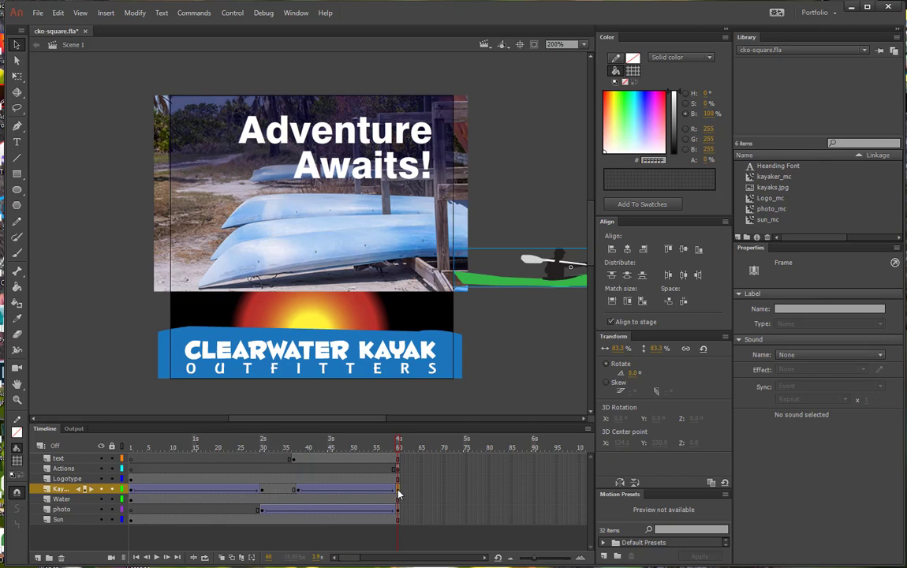
{"action": "left_click", "coordinate": [508, 286]}
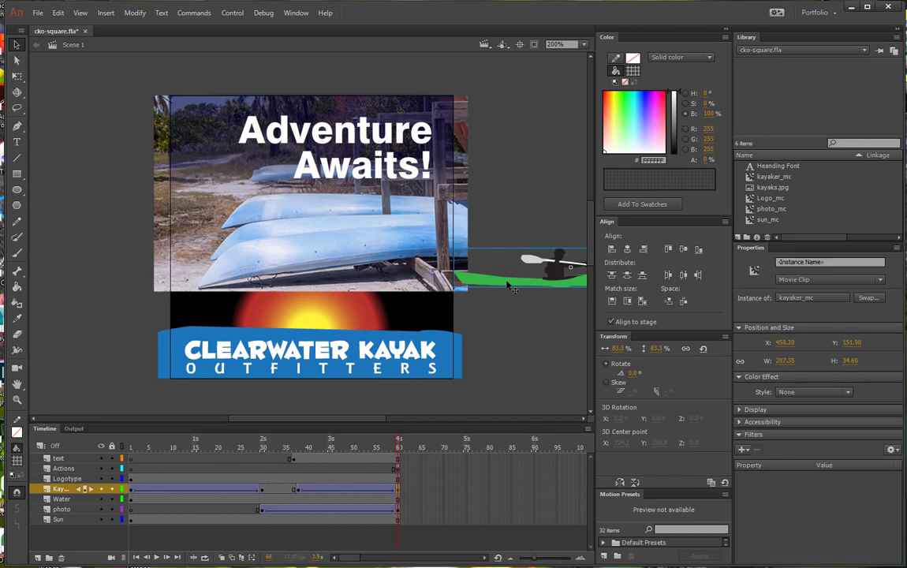
{"action": "left_click", "coordinate": [859, 342]}
{"action": "type", "text": "193.6"}
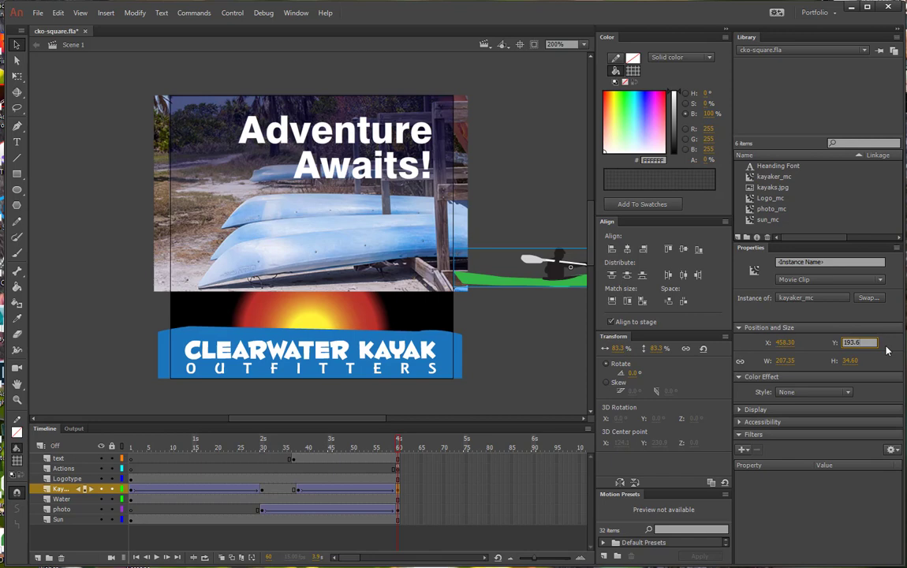
{"action": "key", "text": "Return"}
{"action": "left_click", "coordinate": [527, 381]}
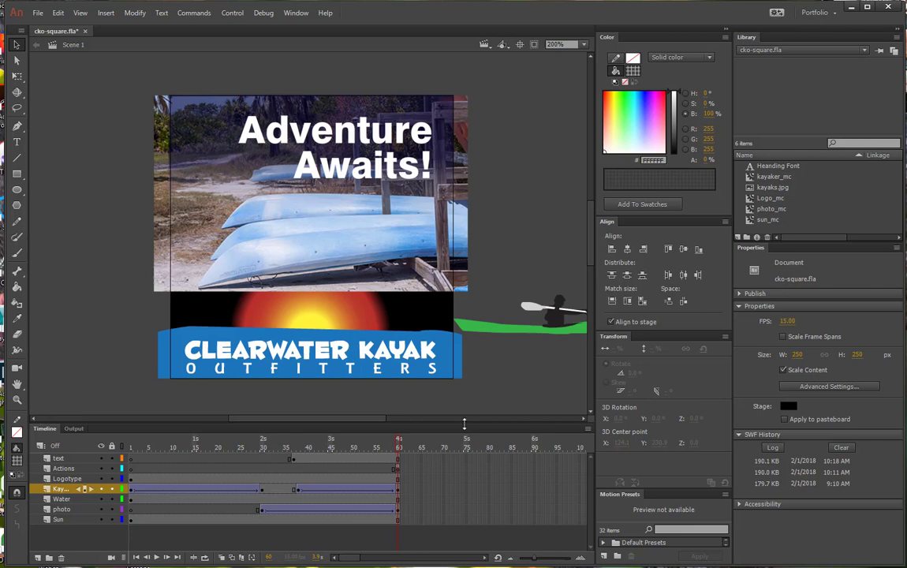
{"action": "left_click", "coordinate": [156, 557]}
{"action": "key", "text": "ctrl+Return"}
At the photo layer's frame 30 keyframe, move the photo's transformation point to its top centre and scale it to 103%
{"action": "left_click", "coordinate": [63, 509]}
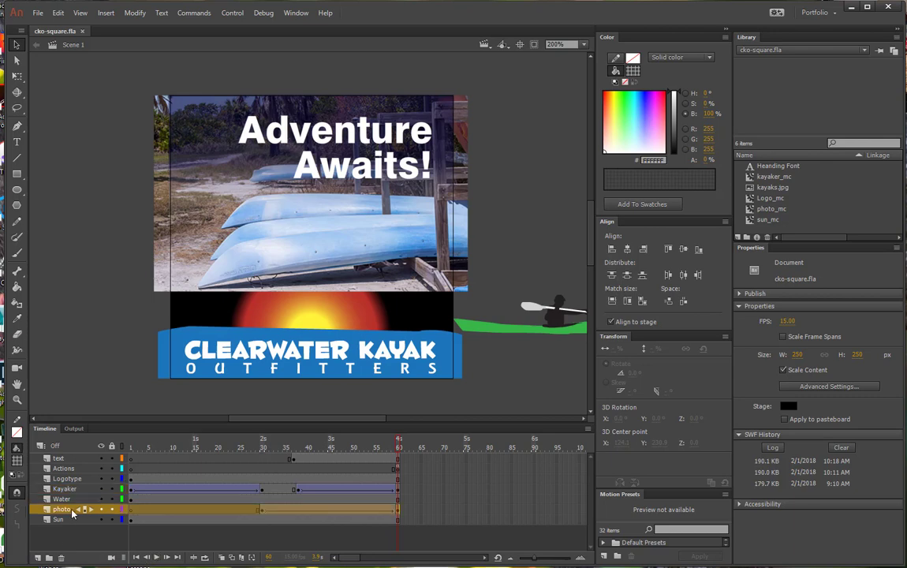
{"action": "left_click", "coordinate": [263, 510]}
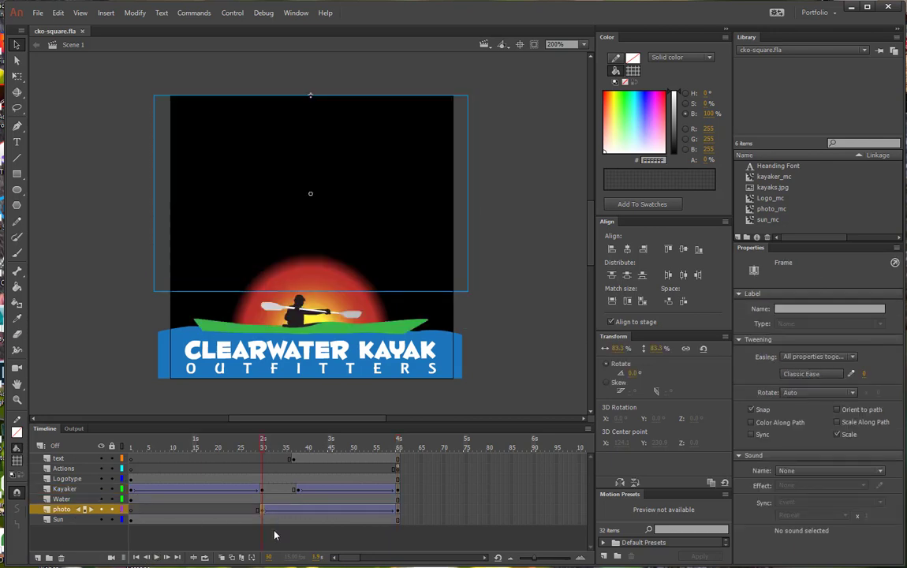
{"action": "key", "text": "q"}
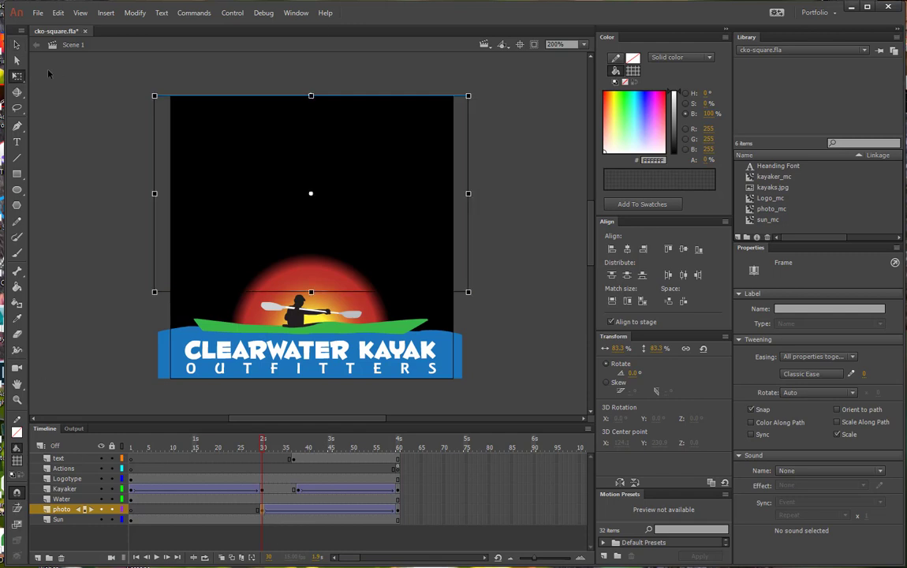
{"action": "left_click", "coordinate": [19, 77]}
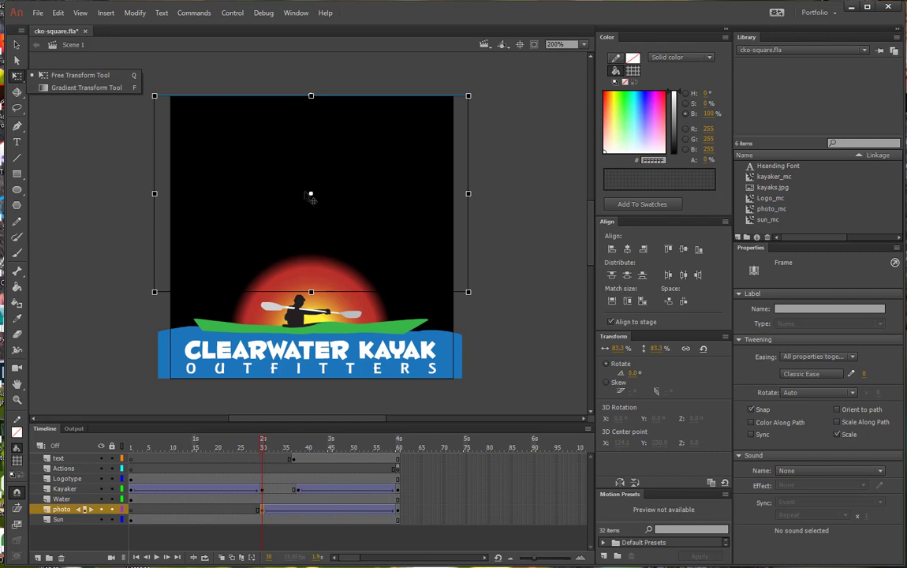
{"action": "left_click", "coordinate": [312, 196]}
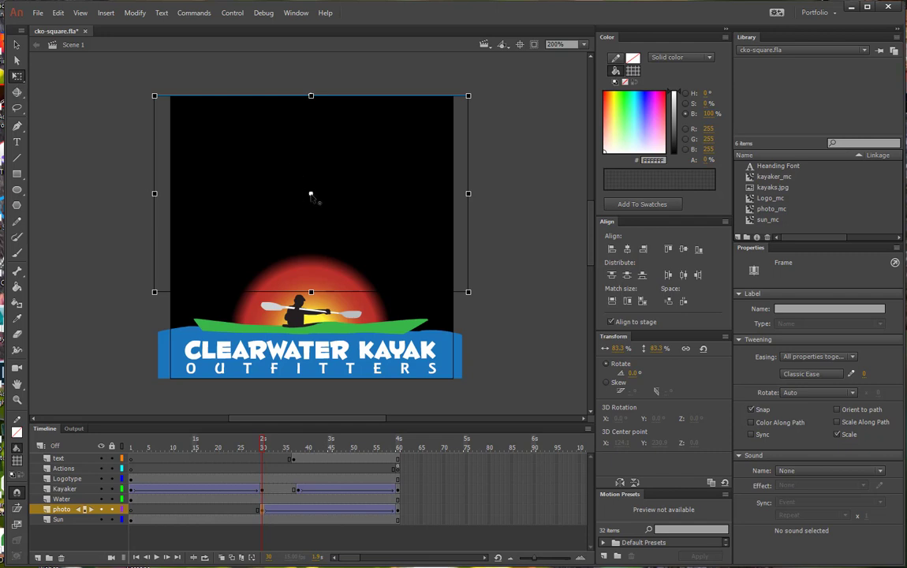
{"action": "left_click_drag", "start_coordinate": [312, 195], "coordinate": [311, 96]}
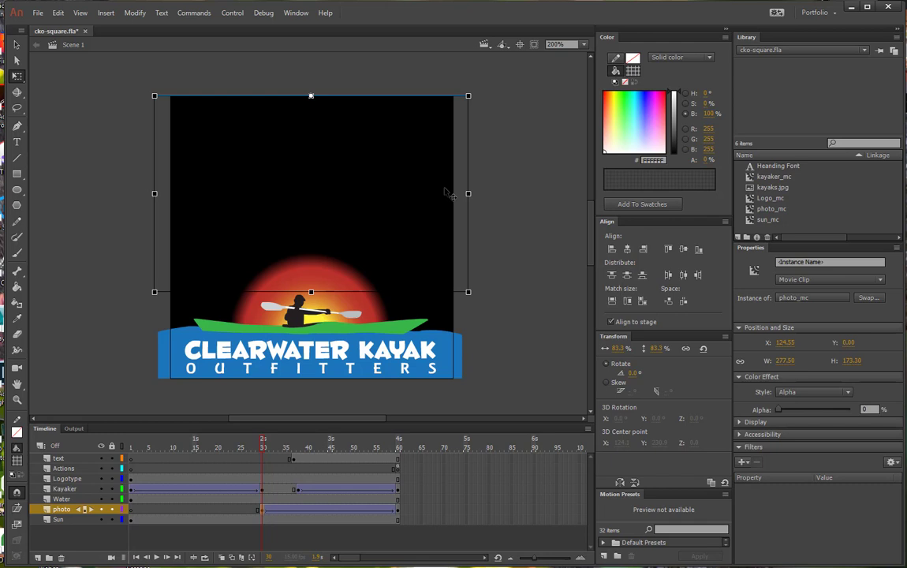
{"action": "left_click", "coordinate": [616, 349]}
{"action": "left_click_drag", "start_coordinate": [616, 351], "coordinate": [632, 348]}
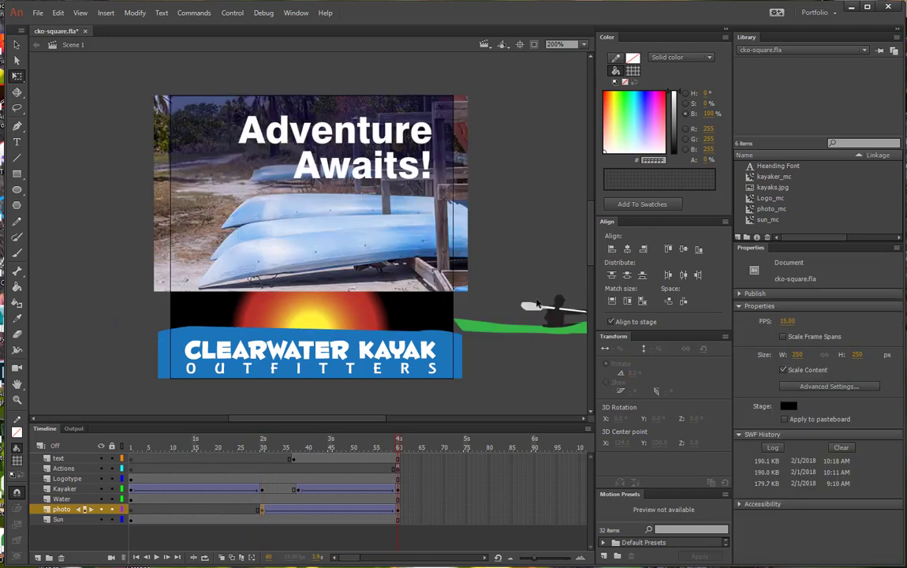
At the photo layer's frame 60 keyframe, move the photo's transformation point to its top centre and scale it proportionally to 102%
{"action": "left_click", "coordinate": [398, 510]}
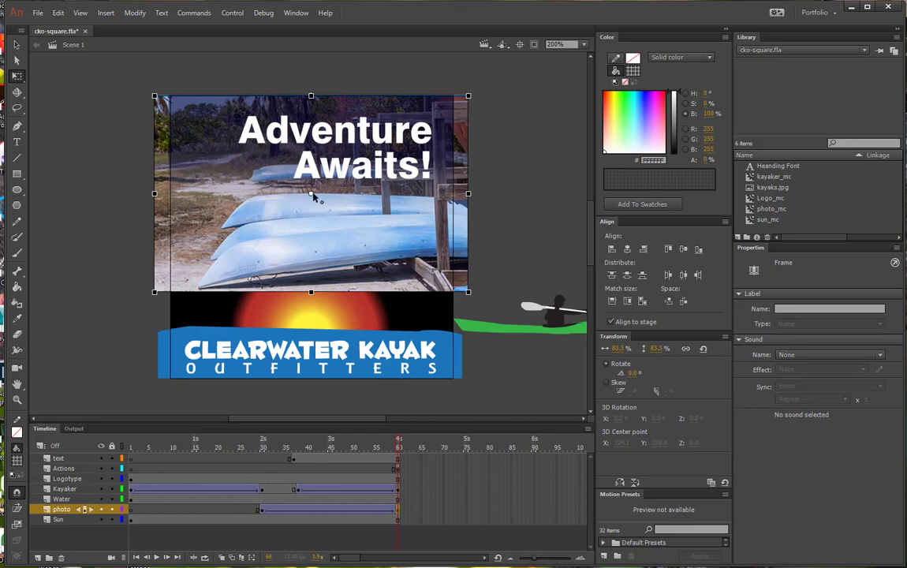
{"action": "left_click", "coordinate": [17, 75]}
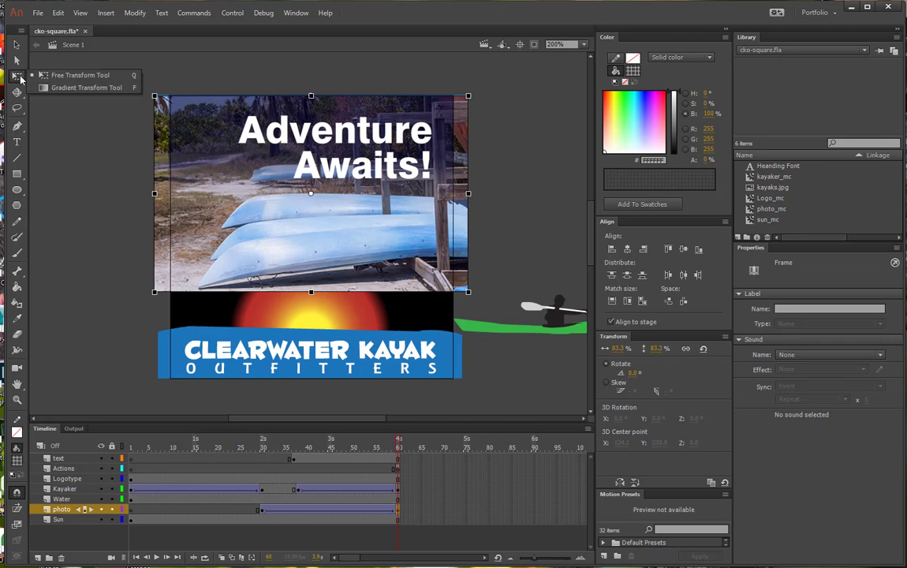
{"action": "left_click", "coordinate": [304, 194]}
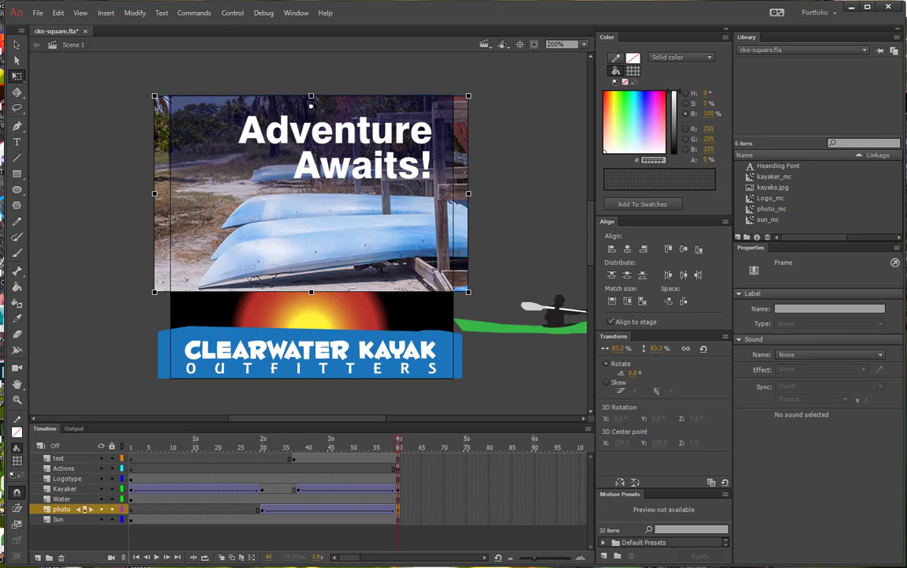
{"action": "left_click", "coordinate": [281, 97]}
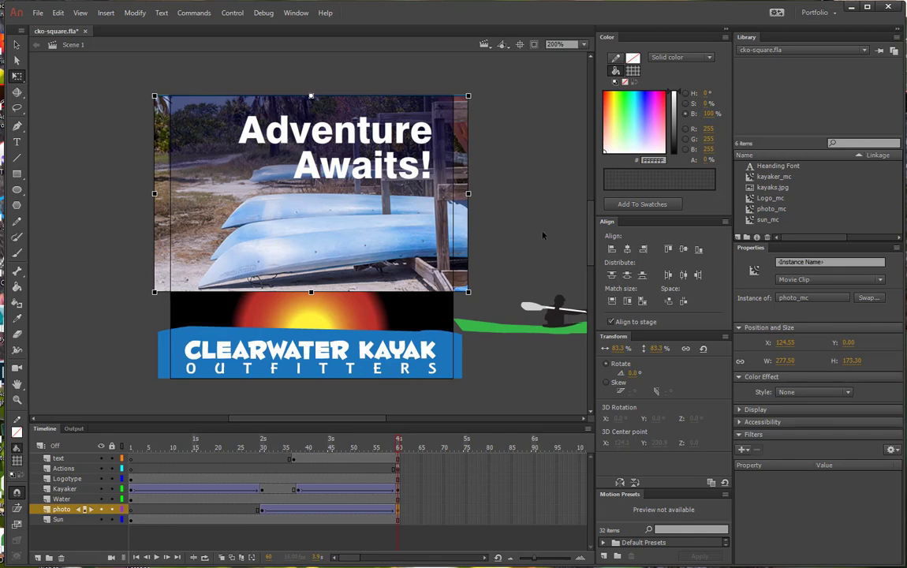
{"action": "left_click_drag", "start_coordinate": [619, 348], "coordinate": [633, 349]}
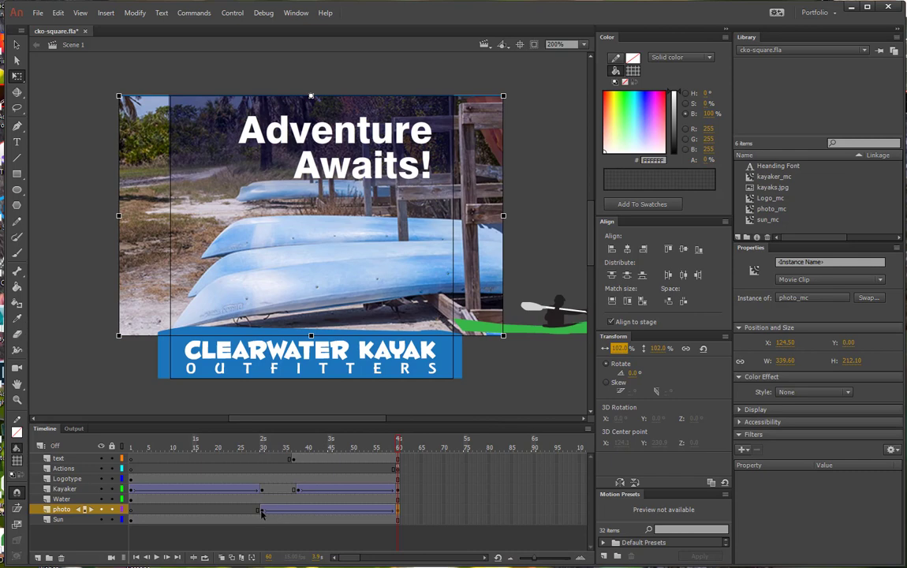
Match the photo's frame 60 scale to the frame 30 keyframe at 103%, and save the document after playing the animation
{"action": "left_click", "coordinate": [264, 513]}
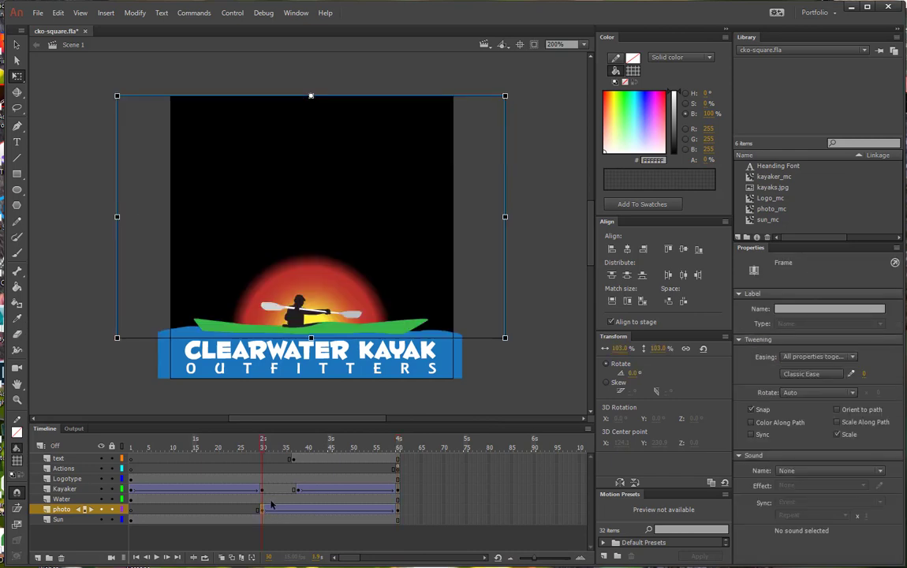
{"action": "left_click", "coordinate": [399, 511]}
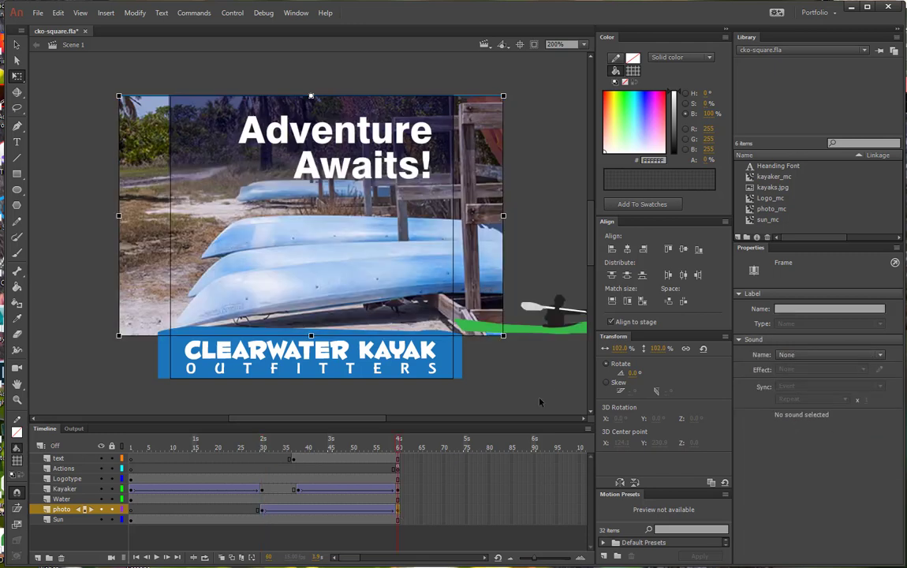
{"action": "left_click", "coordinate": [623, 348]}
{"action": "type", "text": "03"}
{"action": "key", "text": "Tab"}
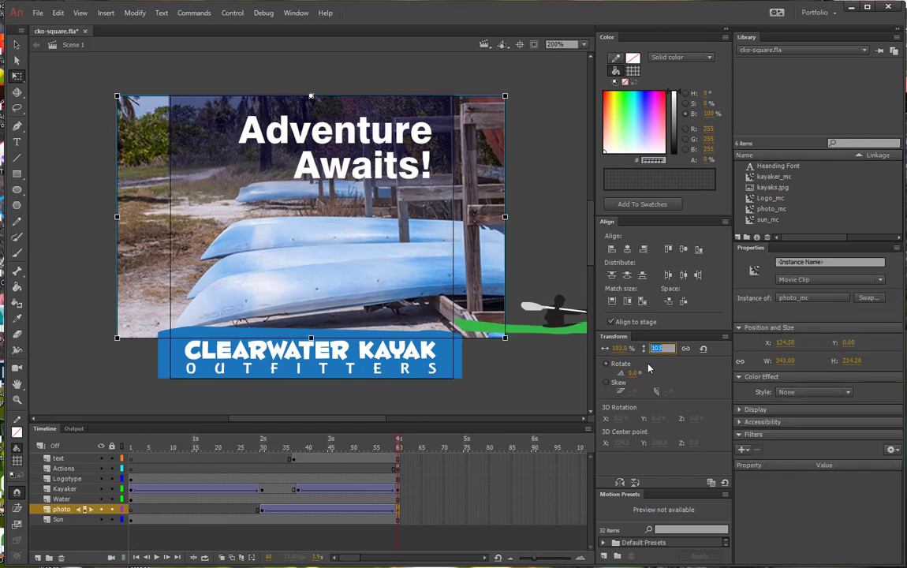
{"action": "key", "text": "Return"}
{"action": "left_click", "coordinate": [156, 556]}
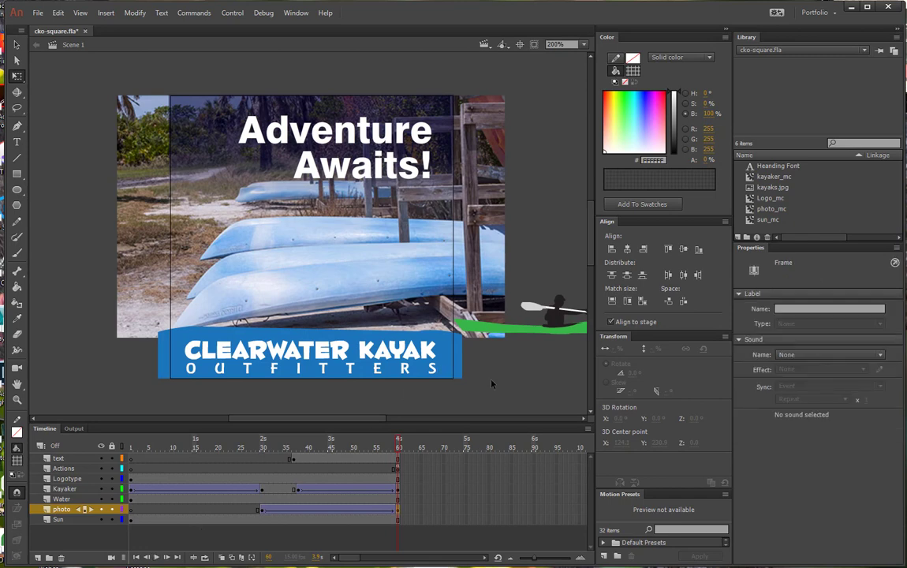
{"action": "key", "text": "ctrl+s"}
Turn off the HTML Wrapper format in the publish settings, leaving Flash (.swf) output only, and save the document
{"action": "left_click", "coordinate": [40, 15]}
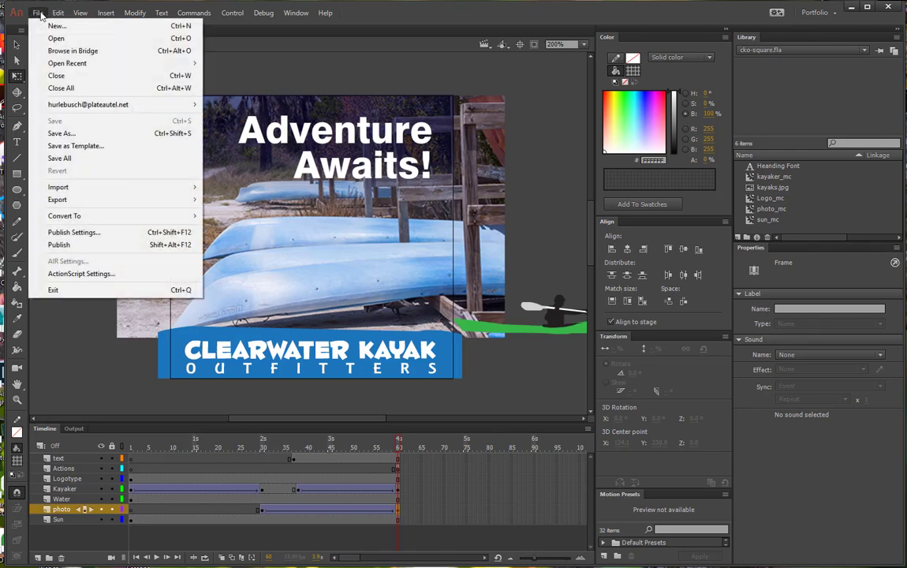
{"action": "left_click", "coordinate": [75, 232]}
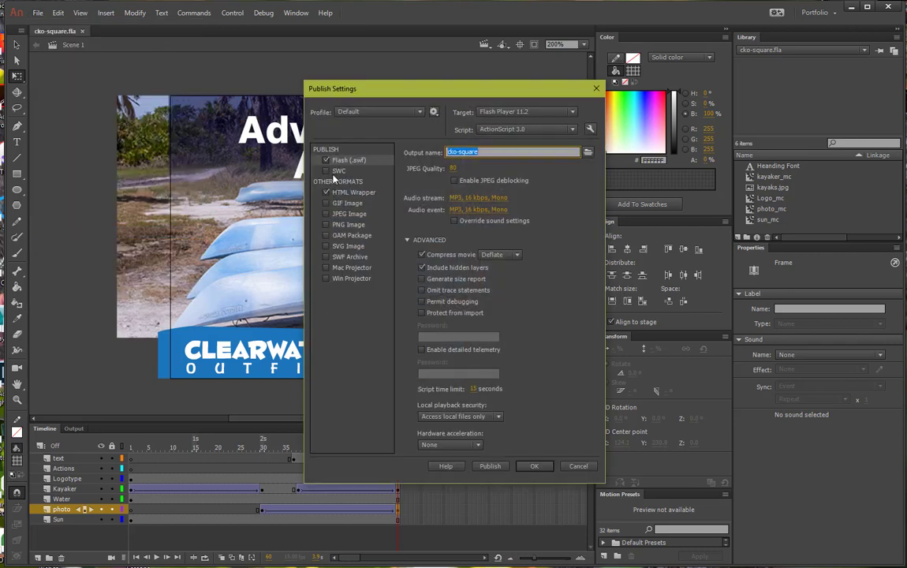
{"action": "left_click", "coordinate": [327, 194]}
{"action": "left_click", "coordinate": [326, 193]}
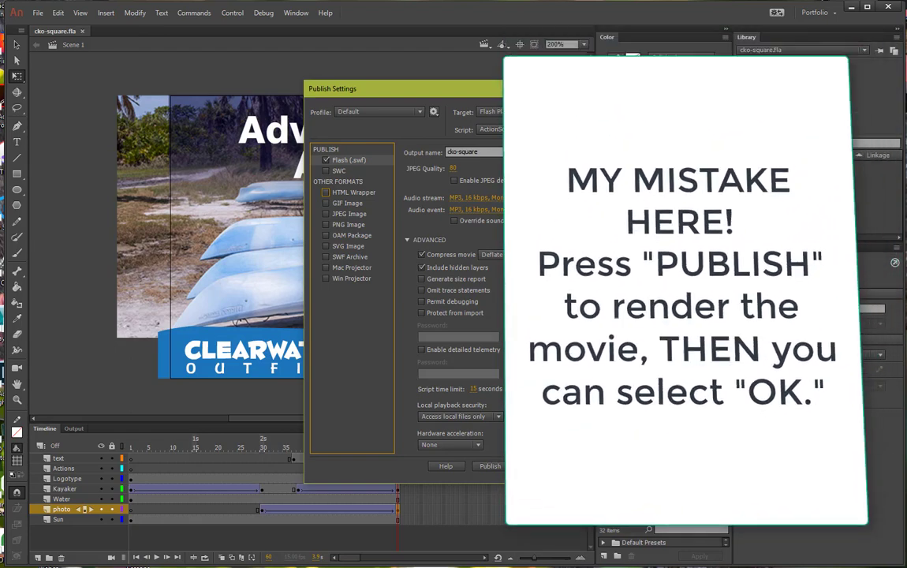
{"action": "left_click", "coordinate": [535, 464]}
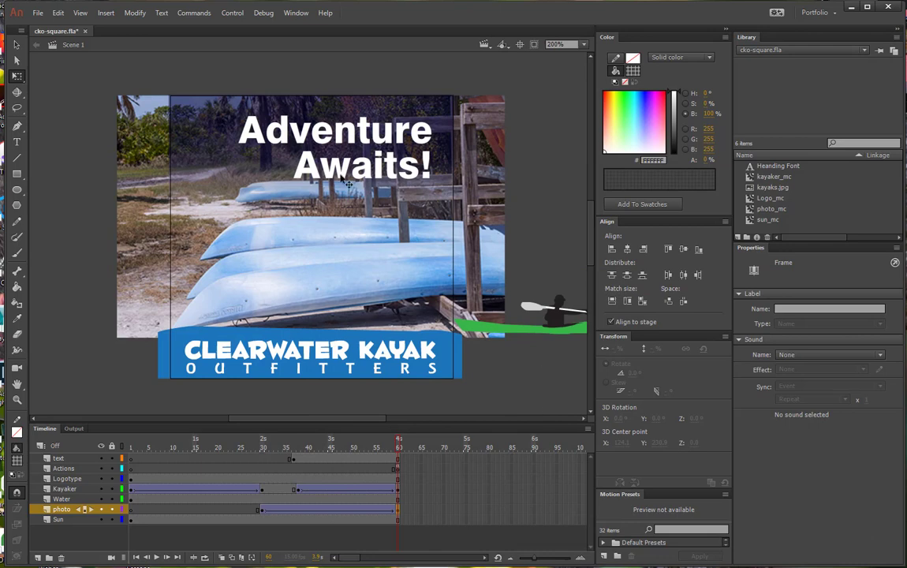
{"action": "left_click", "coordinate": [37, 14]}
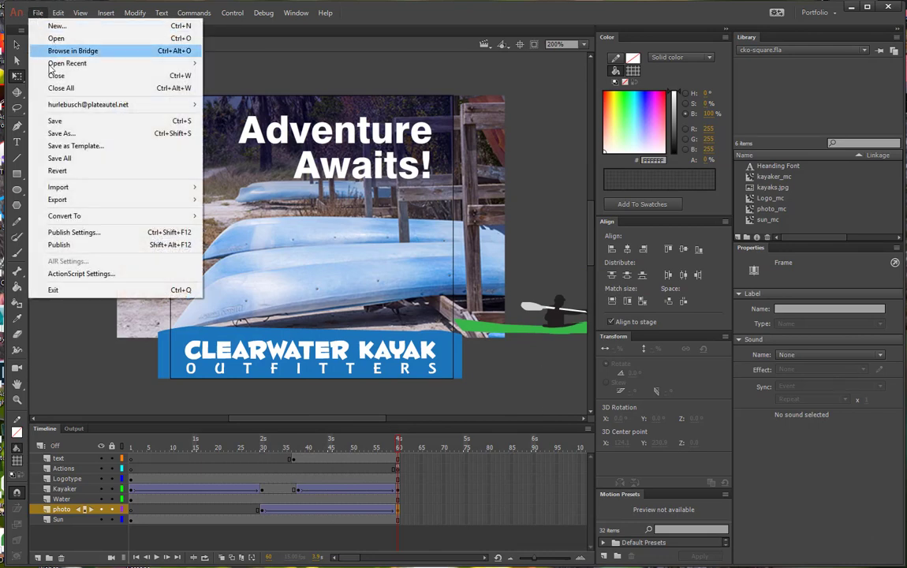
{"action": "left_click", "coordinate": [55, 122]}
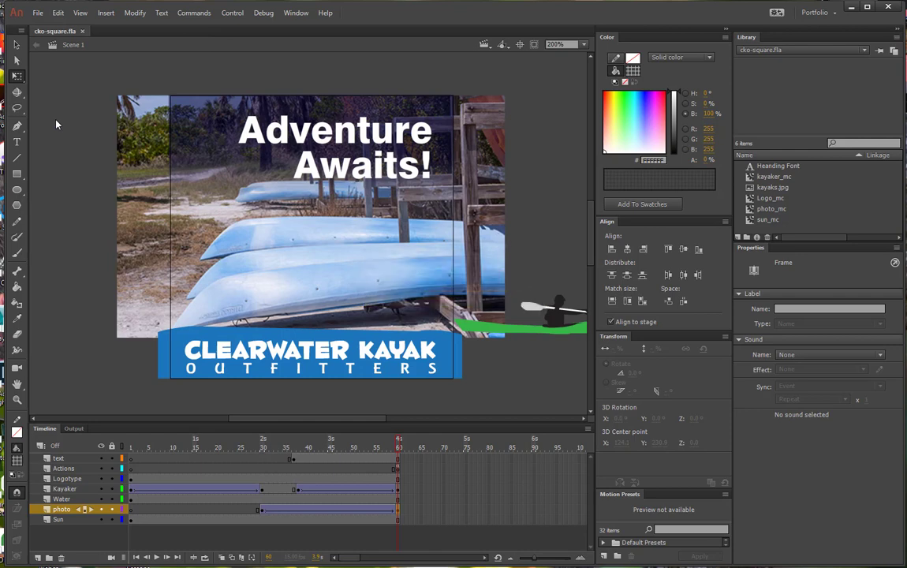
Close the square banner, open cko-med-rect.fla and publish it with the HTML Wrapper format turned off, leaving Flash (.swf) output only
{"action": "left_click", "coordinate": [82, 32]}
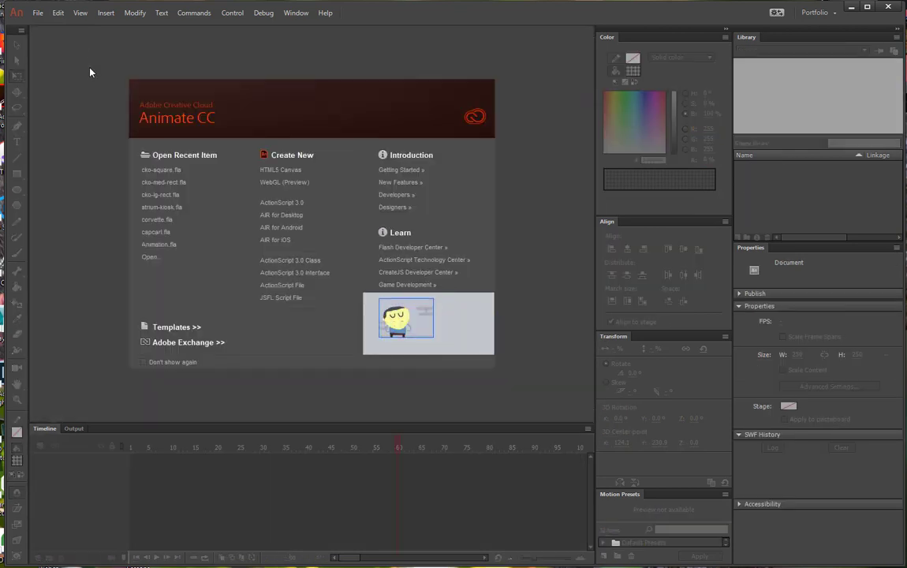
{"action": "left_click", "coordinate": [154, 185]}
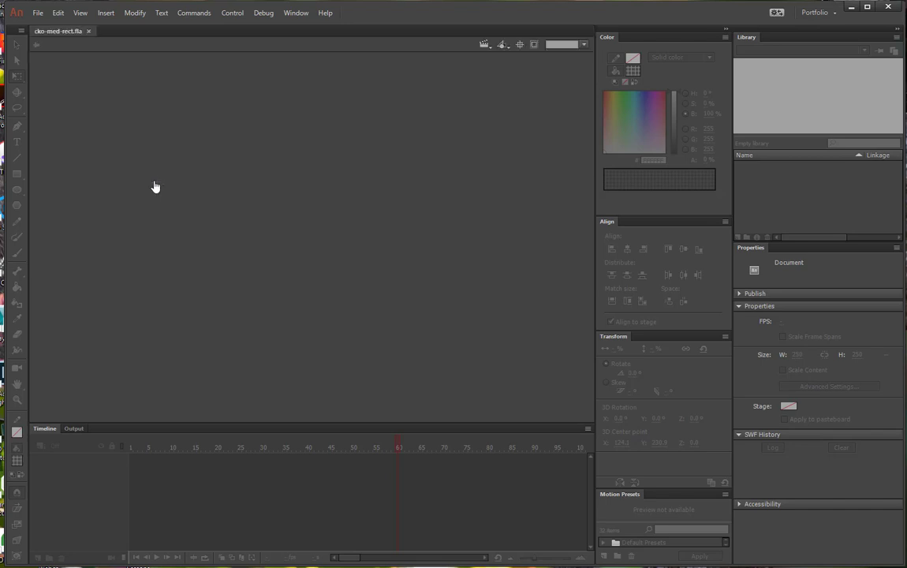
{"action": "left_click", "coordinate": [39, 13]}
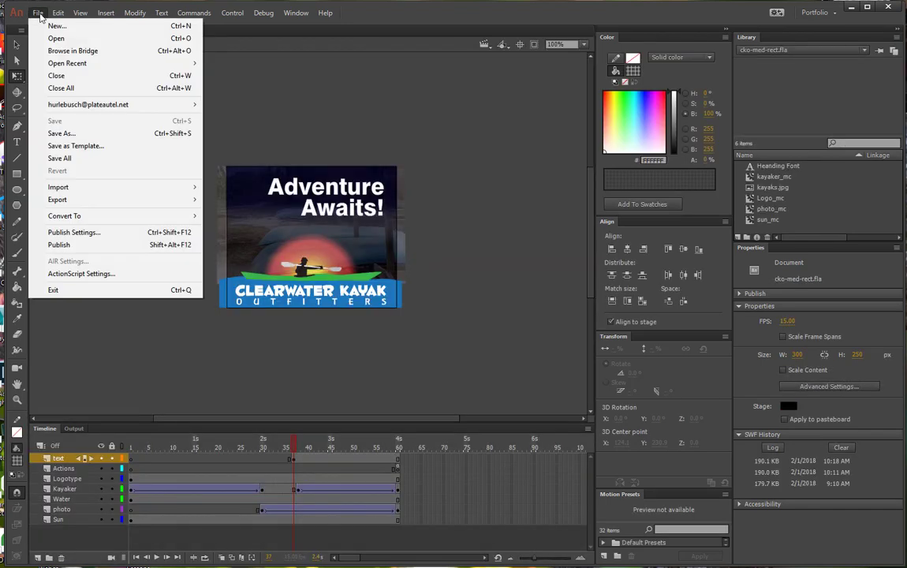
{"action": "left_click", "coordinate": [71, 232]}
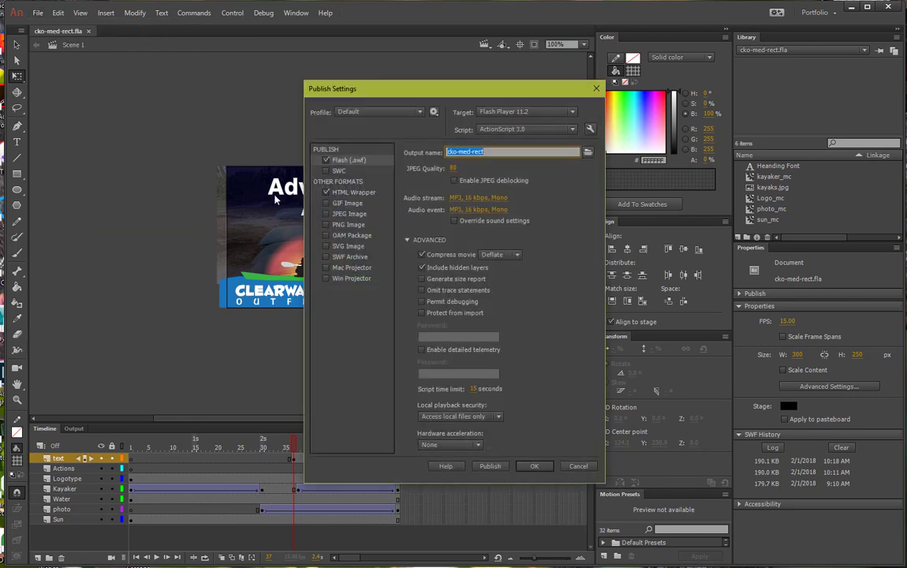
{"action": "left_click", "coordinate": [325, 191]}
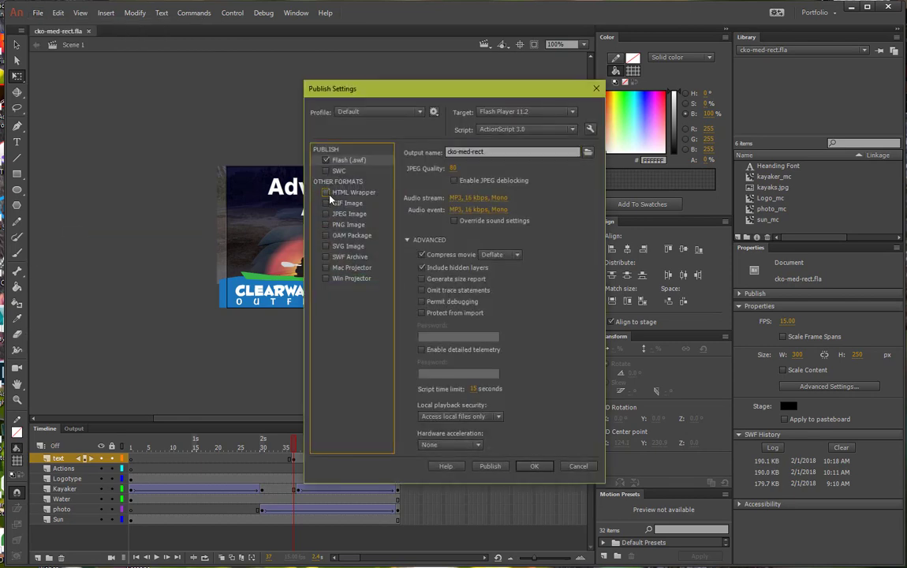
{"action": "left_click", "coordinate": [489, 466]}
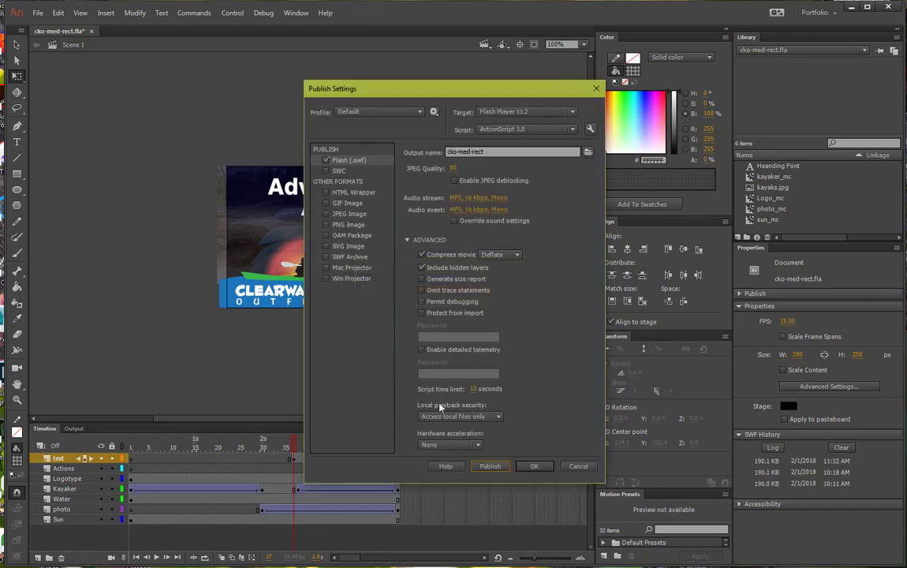
{"action": "left_click", "coordinate": [531, 466]}
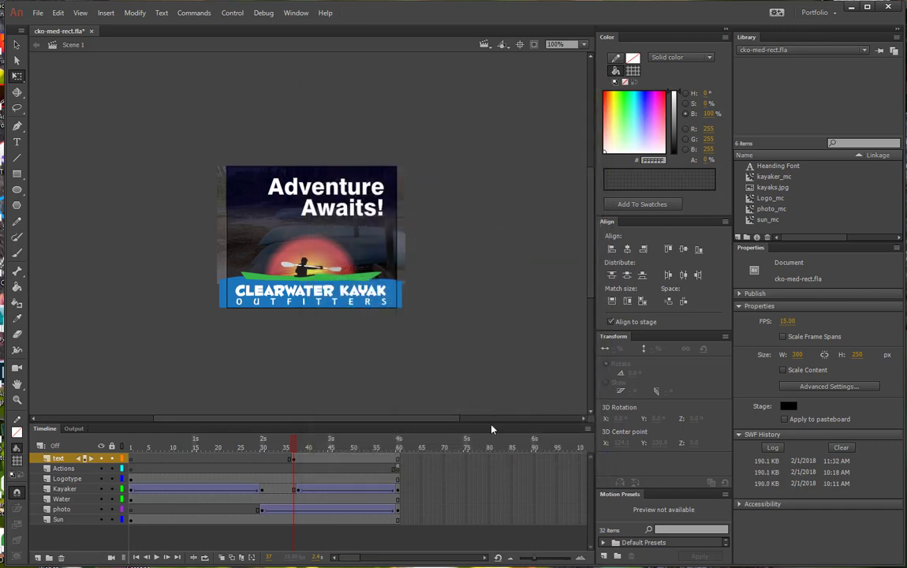
Close cko-med-rect.fla with its changes saved, and open cko-lg-rect.fla
{"action": "left_click", "coordinate": [90, 32]}
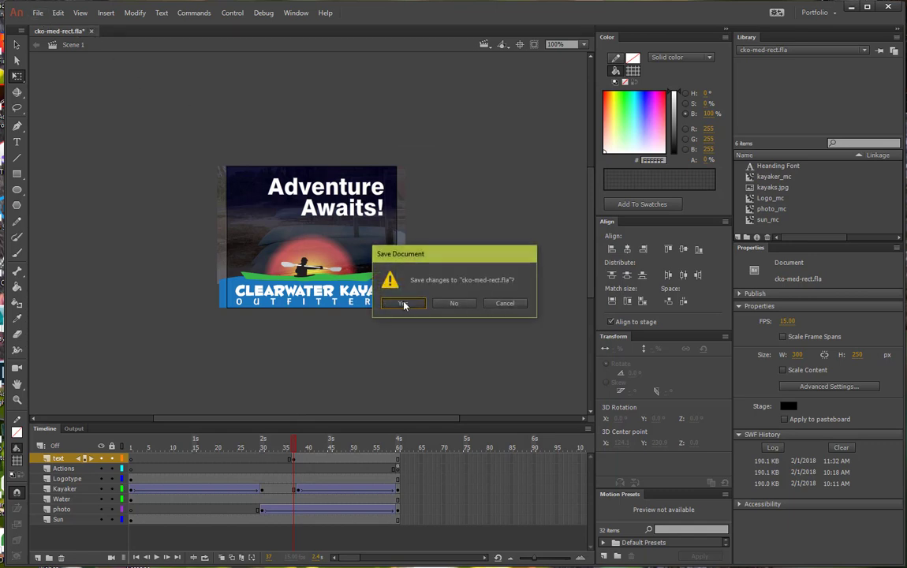
{"action": "left_click", "coordinate": [362, 274]}
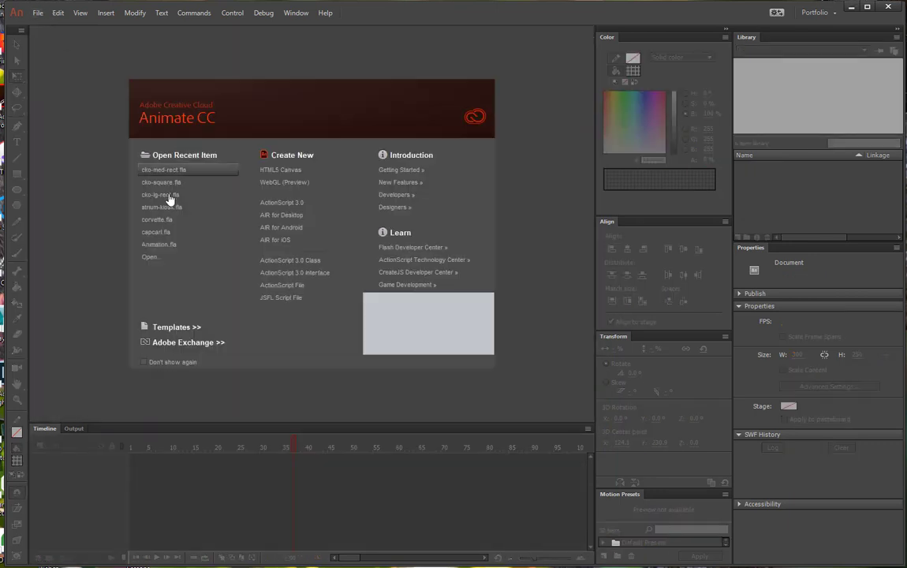
{"action": "left_click", "coordinate": [166, 195]}
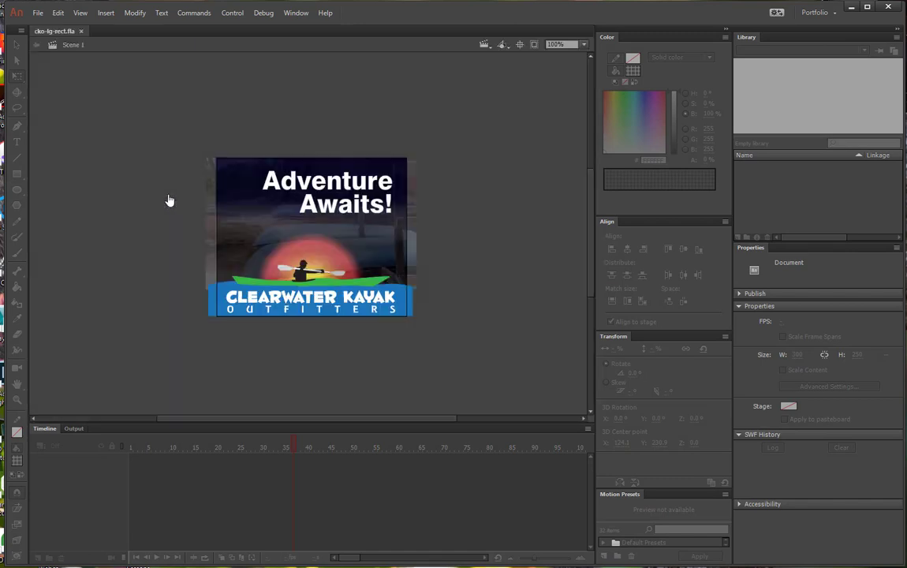
Turn off the HTML Wrapper format in the large rectangle's publish settings and publish it as Flash (.swf) only
{"action": "left_click", "coordinate": [37, 12]}
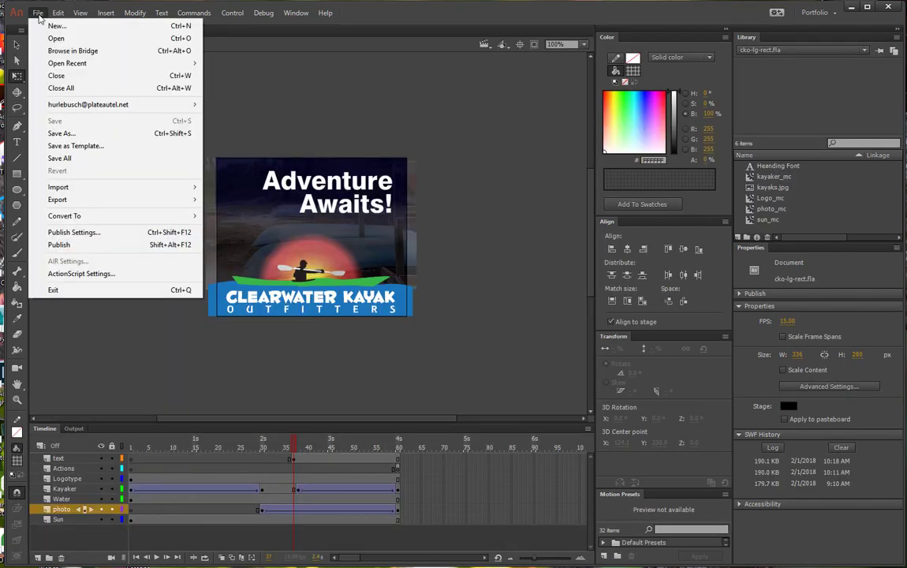
{"action": "left_click", "coordinate": [69, 234]}
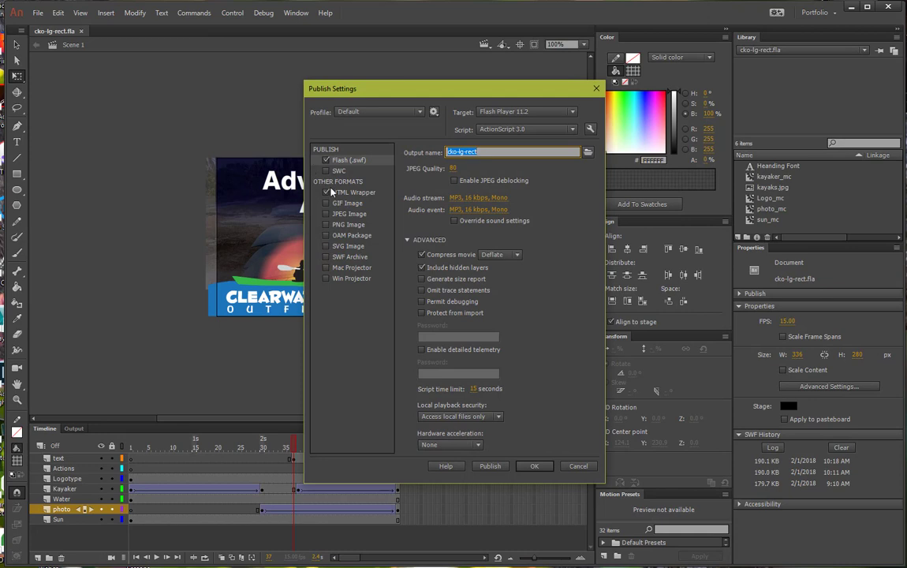
{"action": "left_click", "coordinate": [331, 191]}
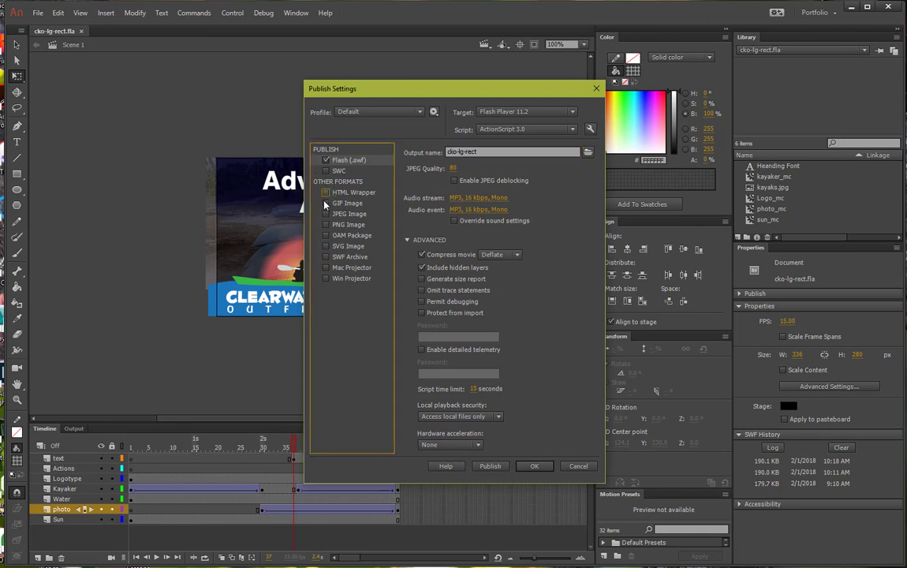
{"action": "left_click", "coordinate": [490, 466]}
{"action": "left_click", "coordinate": [533, 466]}
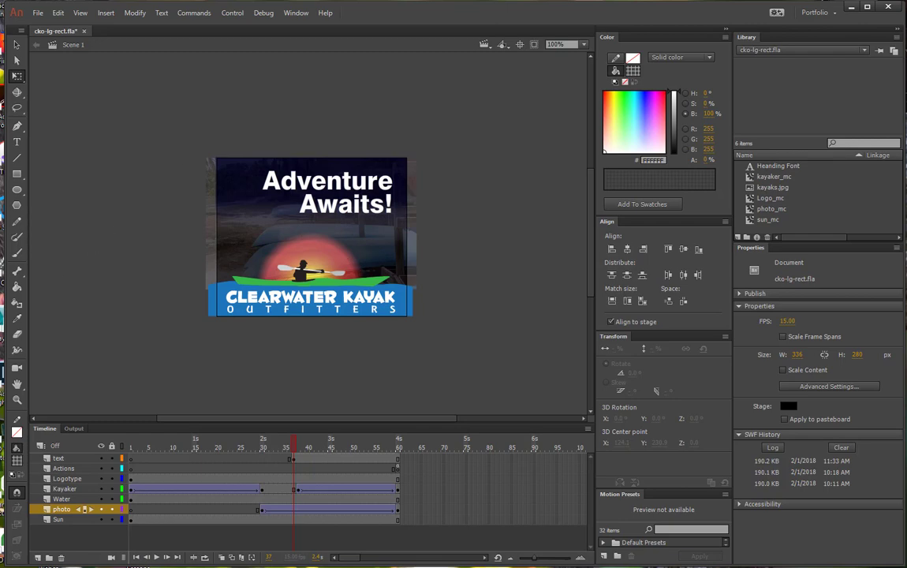
Switch to File Explorer and, in the Kayaks folder, rename cko-lg-rect.swf to cko-lg-rectjh.swf
{"action": "key", "text": "super+e"}
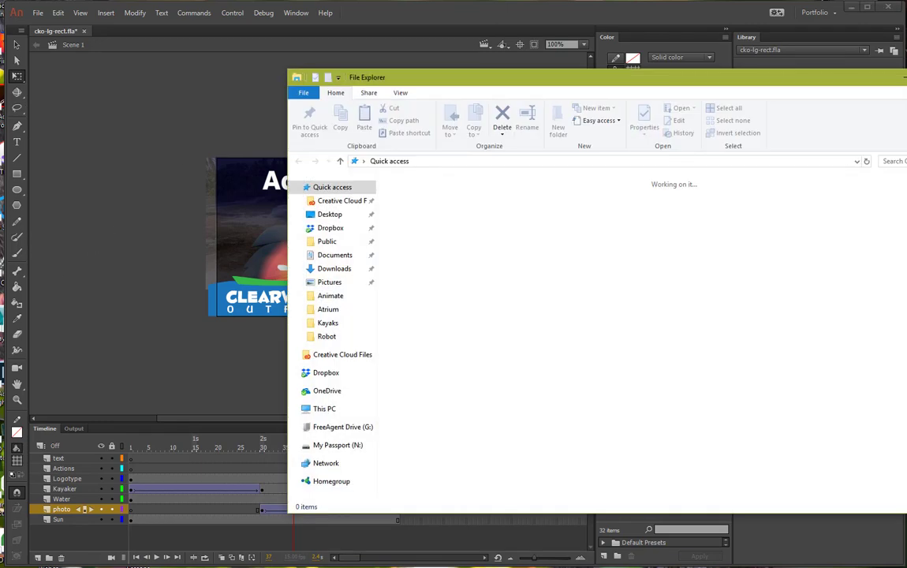
{"action": "left_click", "coordinate": [324, 324]}
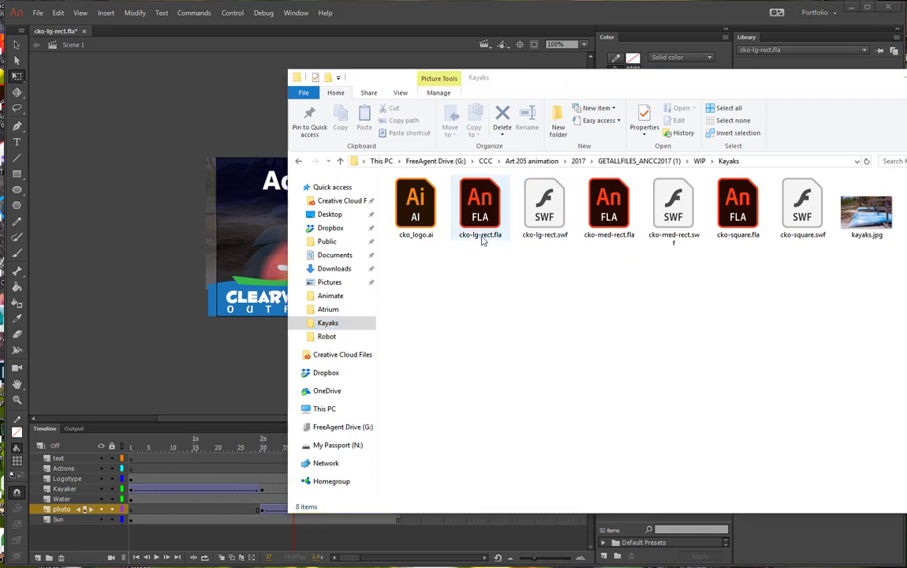
{"action": "left_click", "coordinate": [543, 239]}
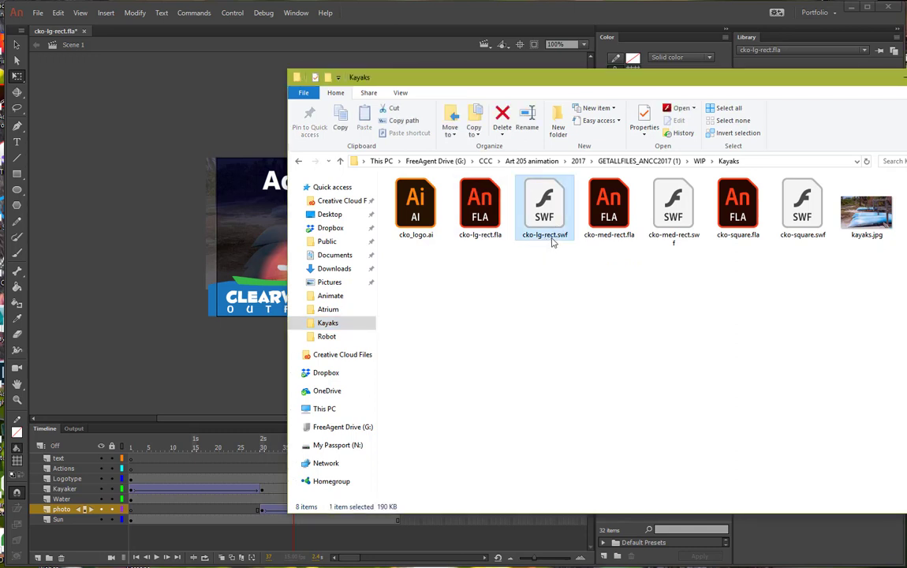
{"action": "right_click", "coordinate": [549, 241]}
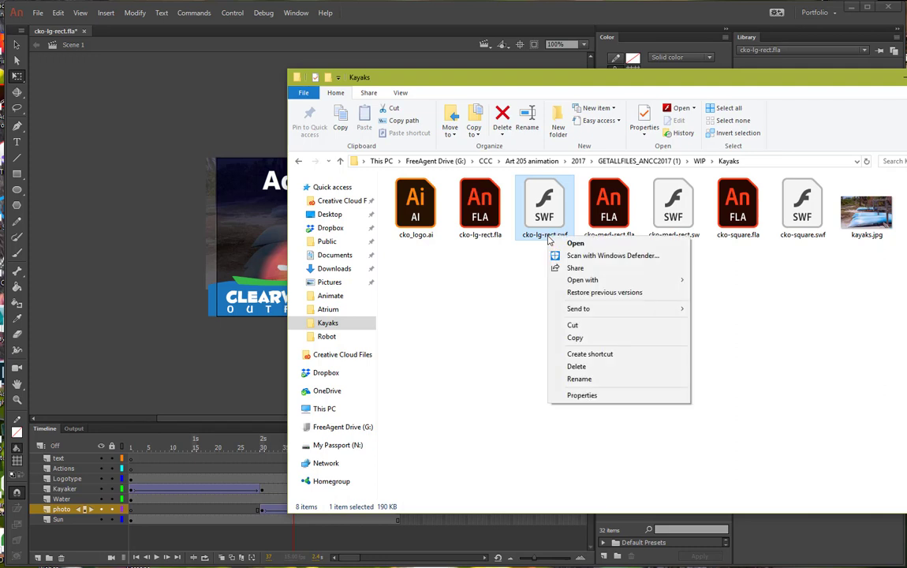
{"action": "left_click", "coordinate": [576, 378]}
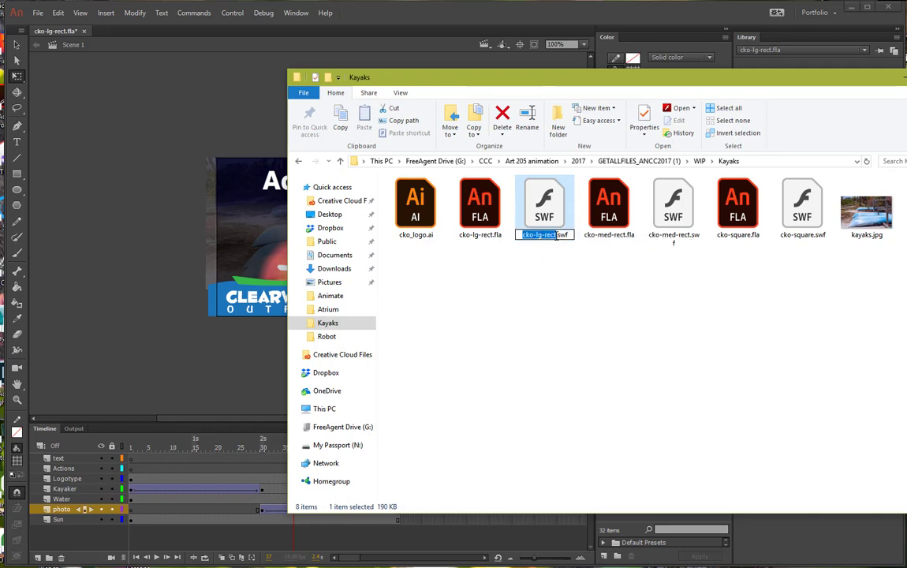
{"action": "key", "text": "Escape"}
{"action": "type", "text": "_h"}
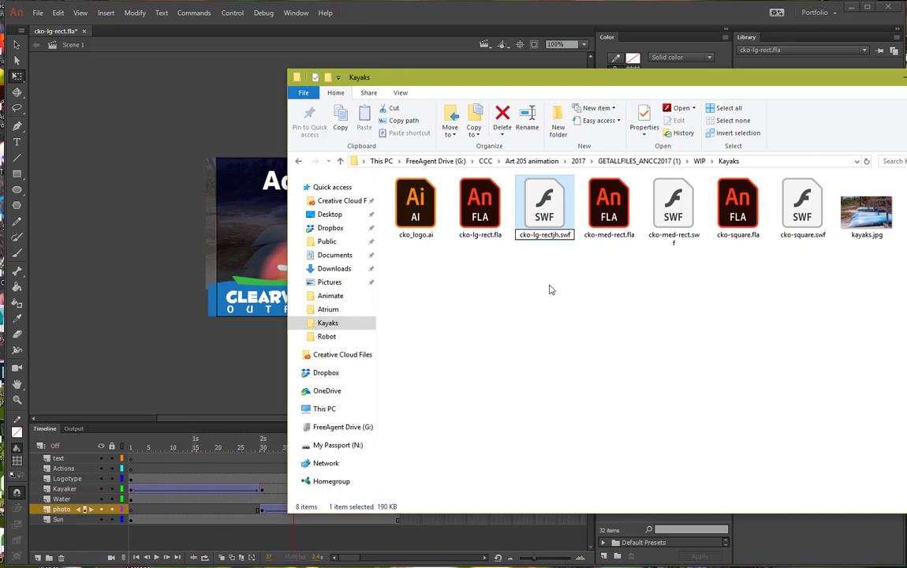
Play the large, medium and square banner SWF files in Flash Player to check their animations, replaying the square one
{"action": "double_click", "coordinate": [552, 211]}
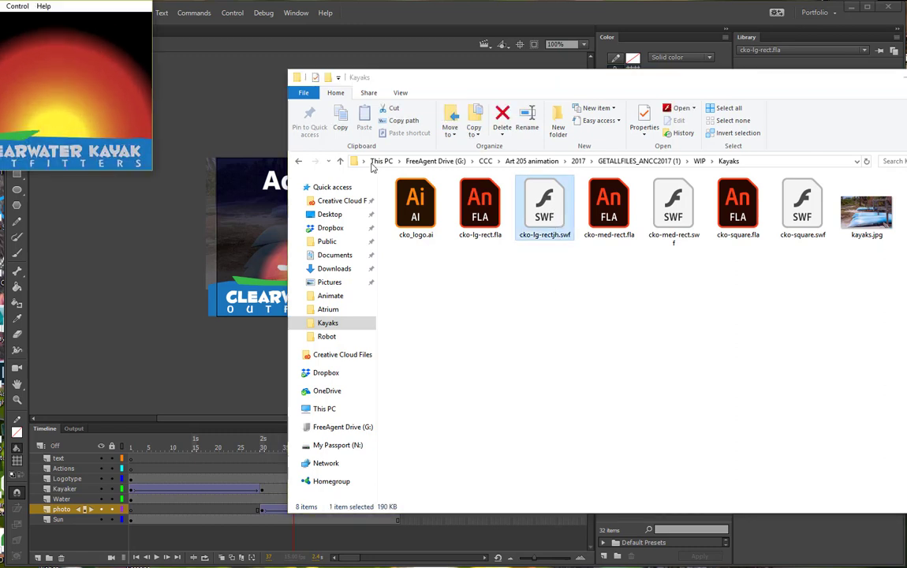
{"action": "left_click_drag", "start_coordinate": [70, 0], "coordinate": [389, 136]}
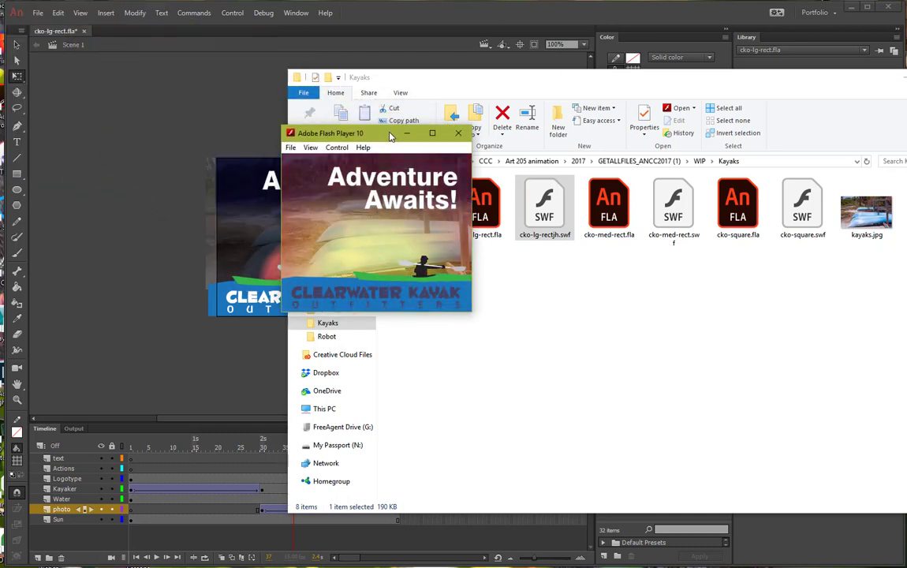
{"action": "double_click", "coordinate": [673, 207]}
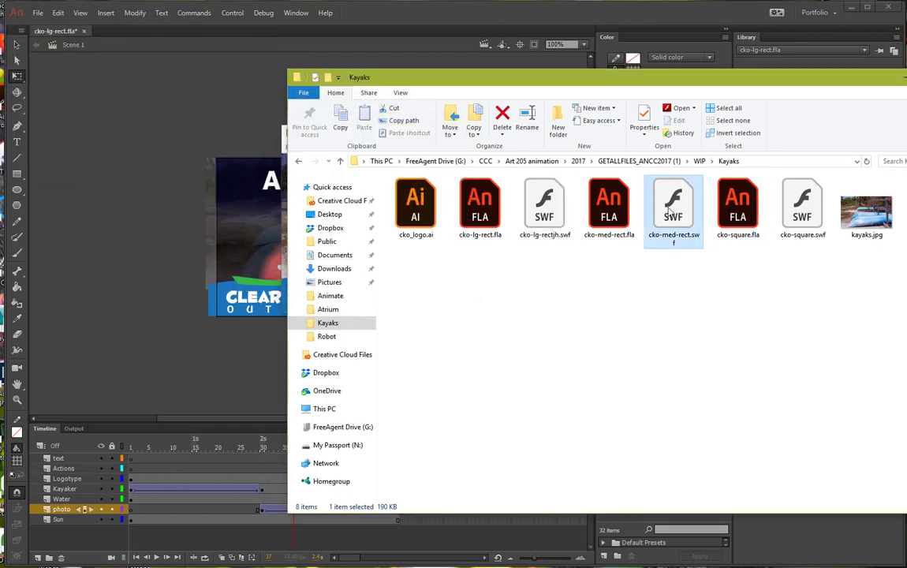
{"action": "left_click_drag", "start_coordinate": [74, 7], "coordinate": [454, 163]}
{"action": "double_click", "coordinate": [792, 212]}
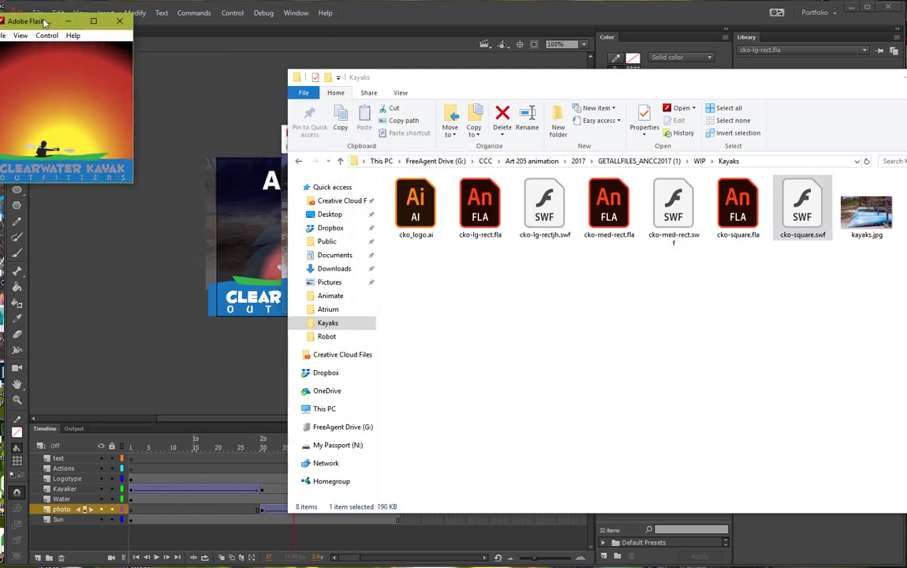
{"action": "left_click_drag", "start_coordinate": [42, 21], "coordinate": [467, 121]}
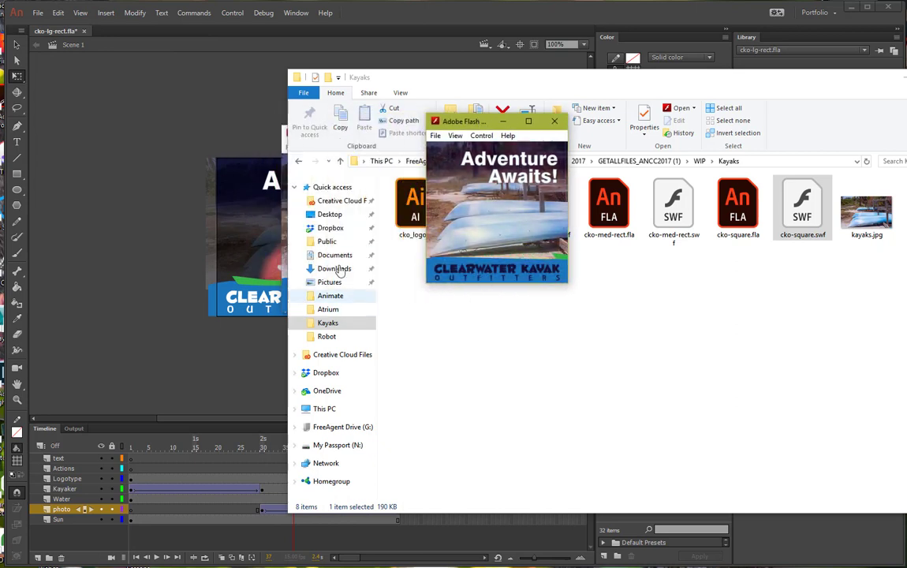
{"action": "left_click", "coordinate": [481, 136]}
{"action": "left_click", "coordinate": [491, 158]}
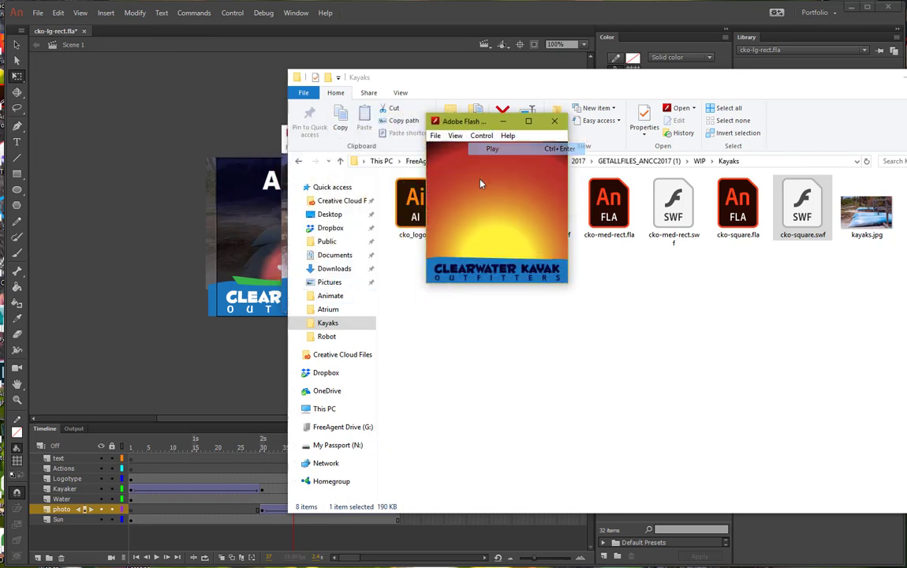
{"action": "left_click", "coordinate": [553, 123]}
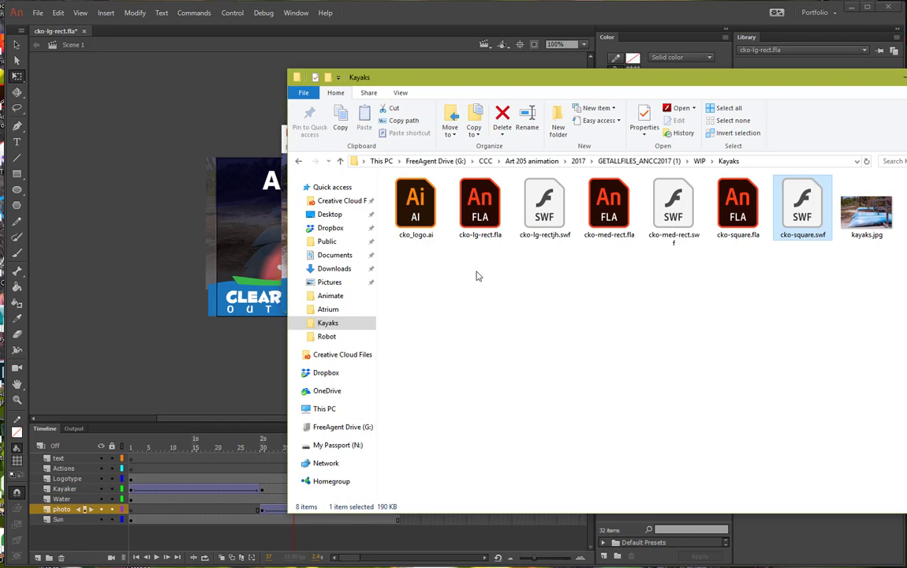
{"action": "double_click", "coordinate": [547, 218]}
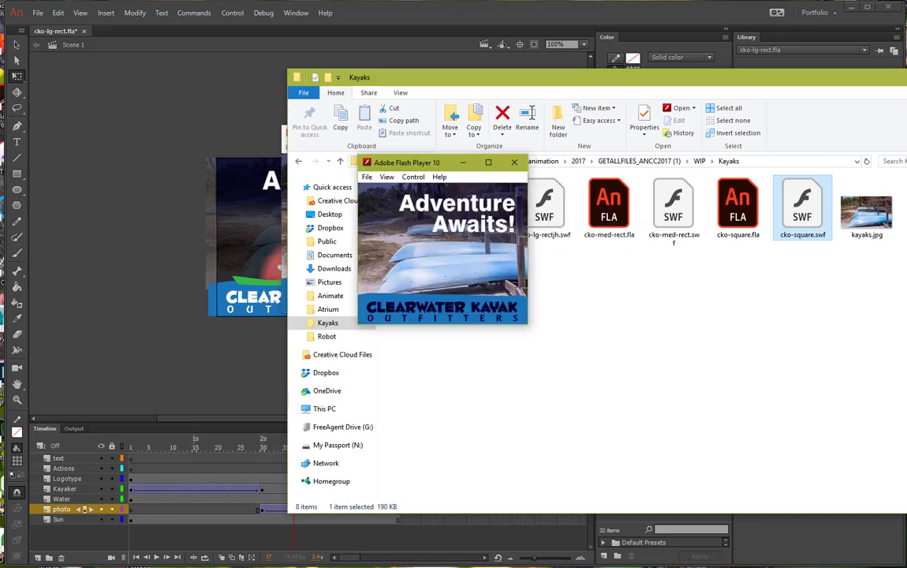